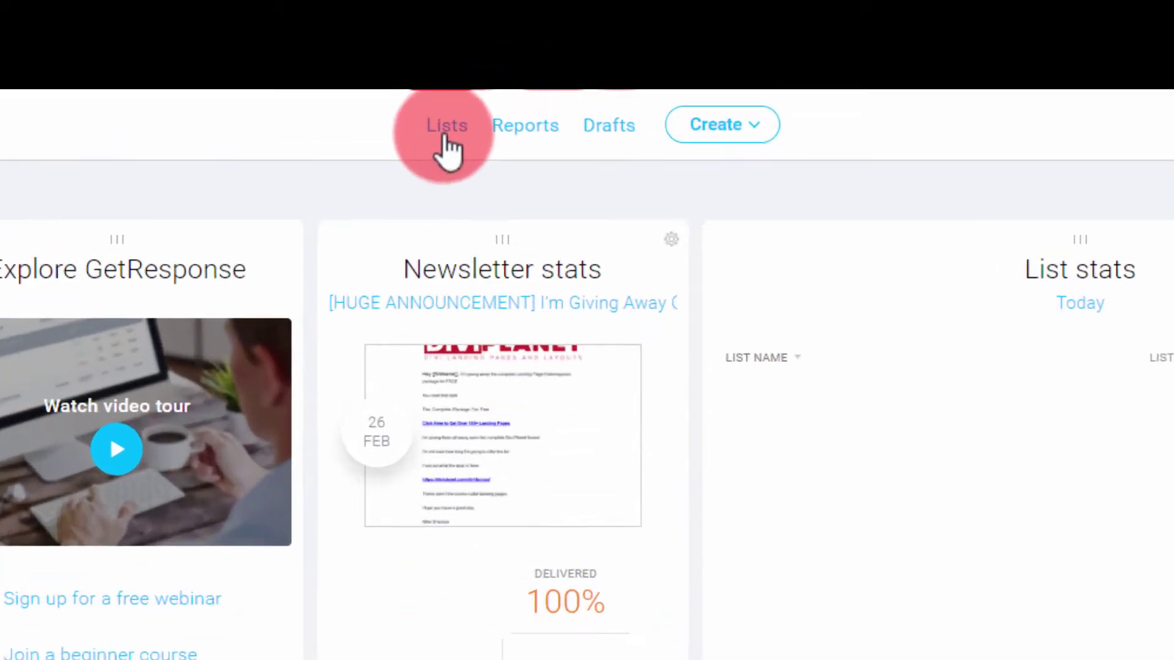
# Open the Lists page from the dashboard's top navigation bar.
pyautogui.click(551, 58)
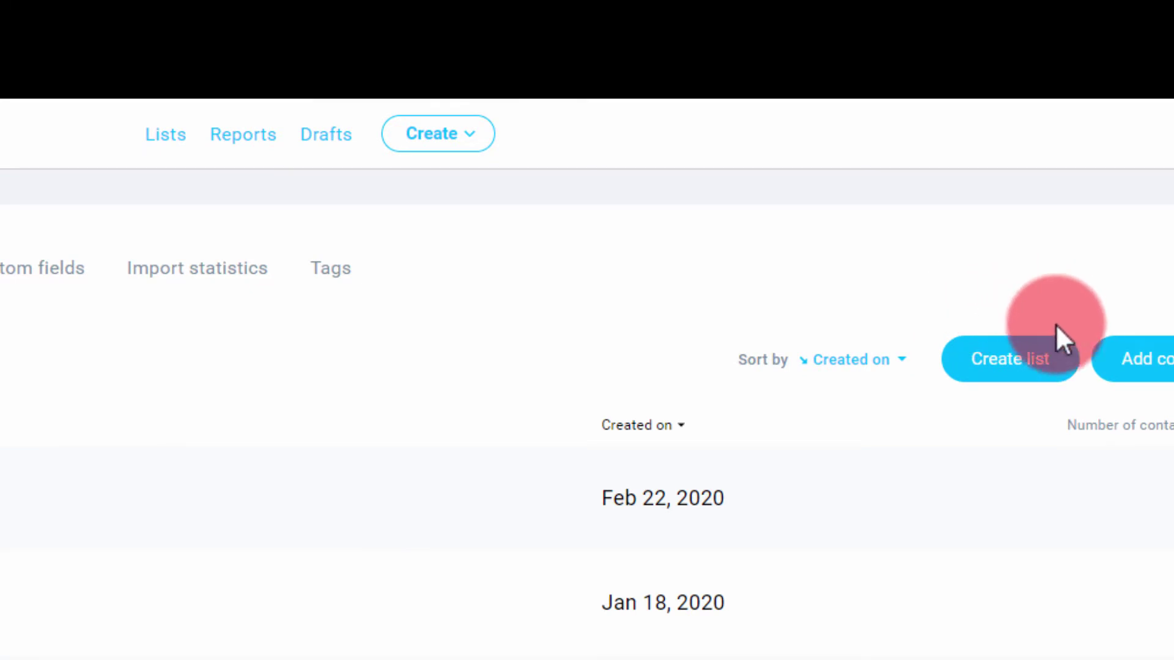
# Create a list and enter example_list_yt_24 as its name.
pyautogui.click(1022, 363)
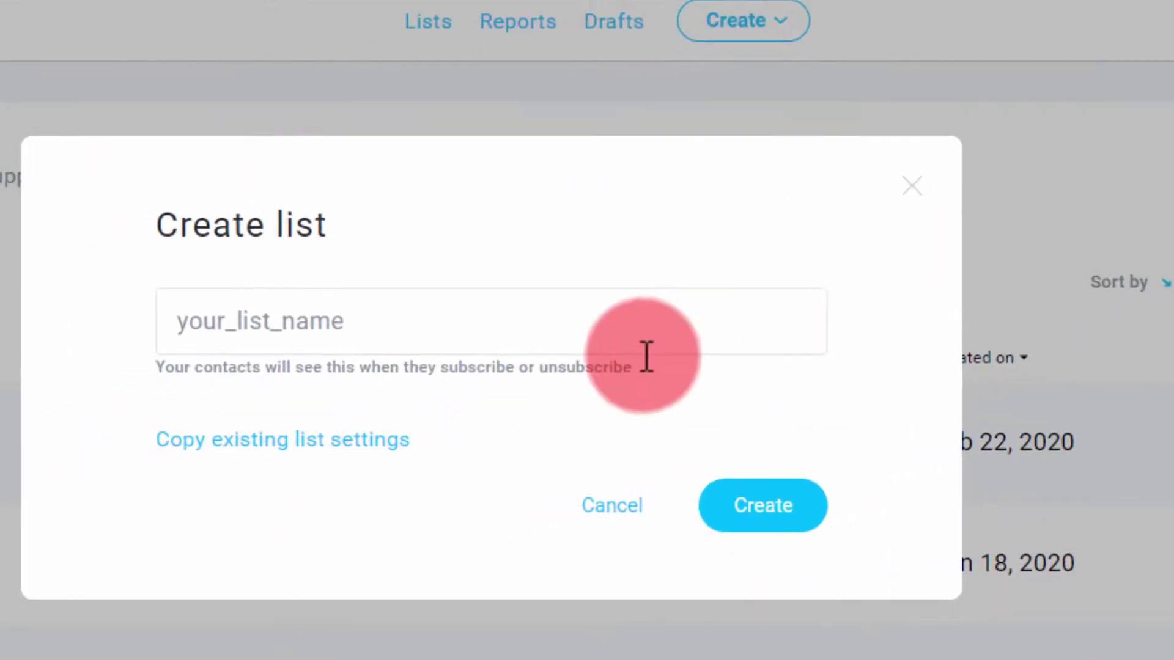
pyautogui.click(527, 328)
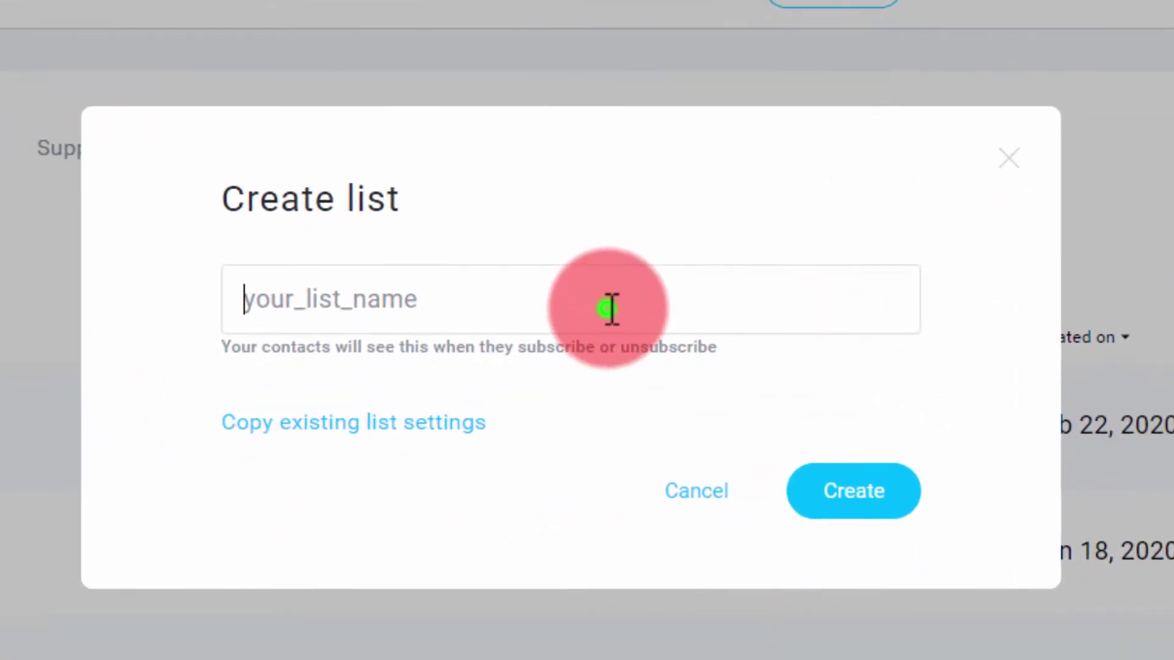
pyautogui.write('example_list_yt_24')
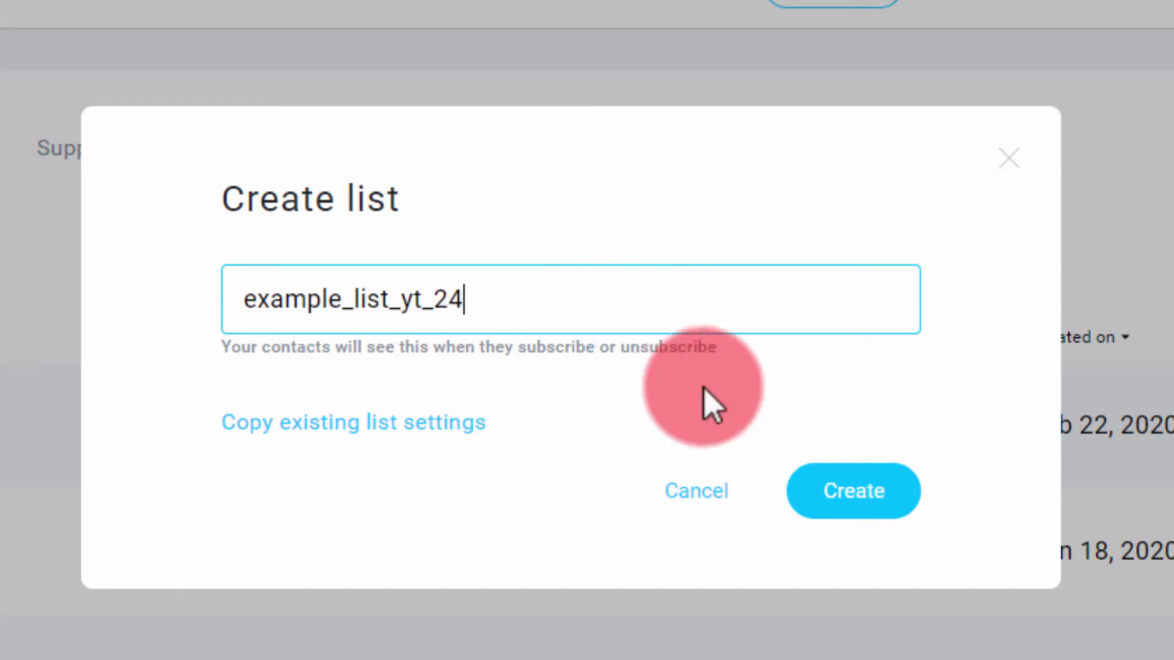
pyautogui.click(830, 489)
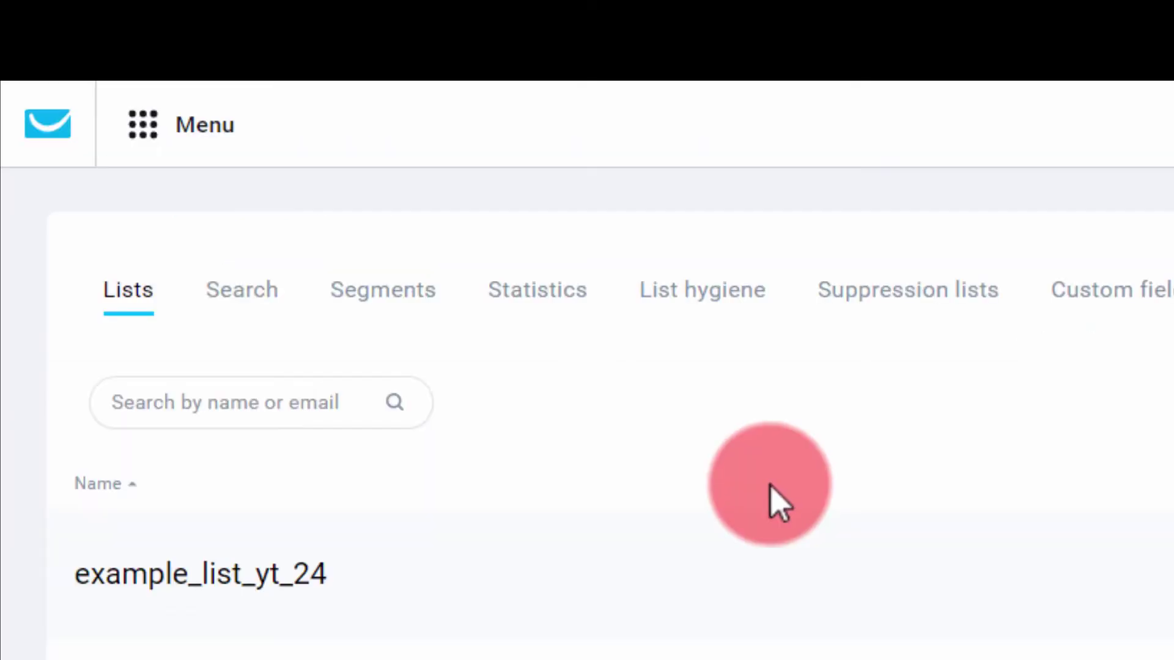
# Go to Menu > Autoresponders and select the example_list_yt_24 list.
pyautogui.click(146, 145)
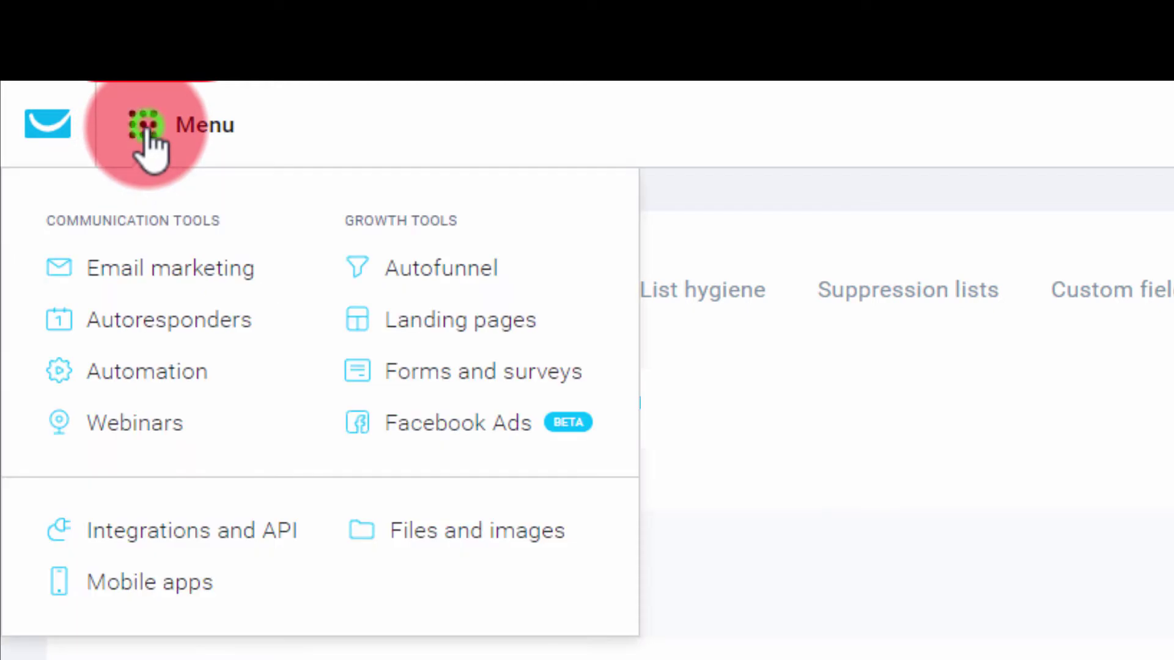
pyautogui.click(173, 323)
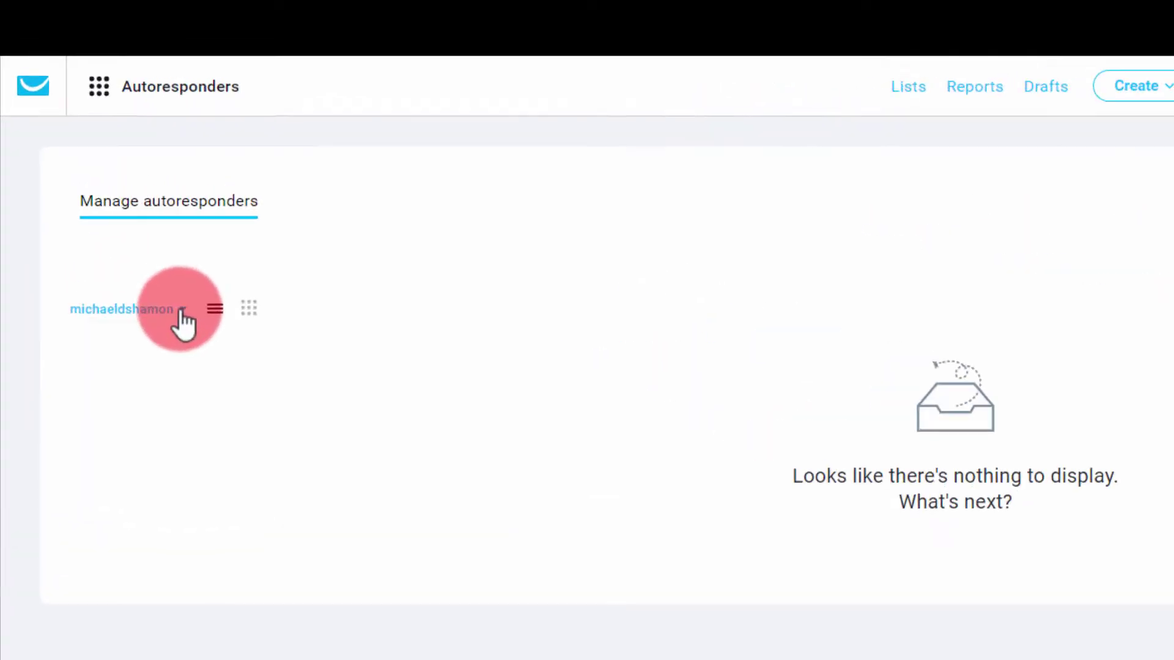
pyautogui.click(112, 190)
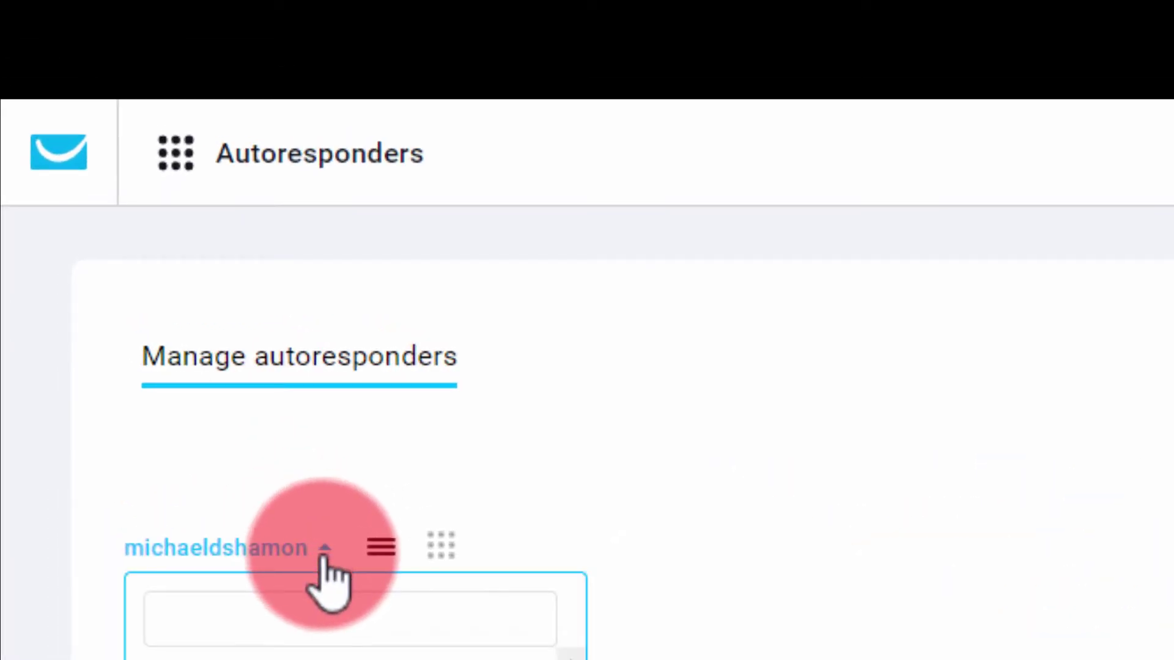
pyautogui.click(275, 654)
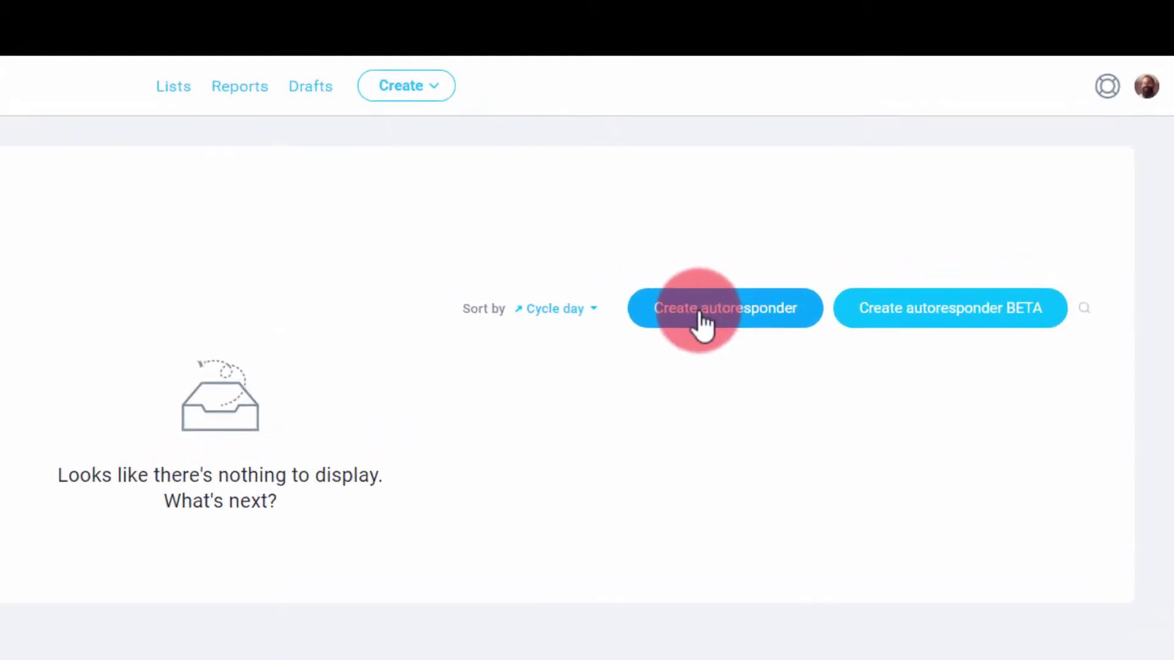
# Start a new autoresponder and change its send day from 55 to 0.
pyautogui.click(642, 364)
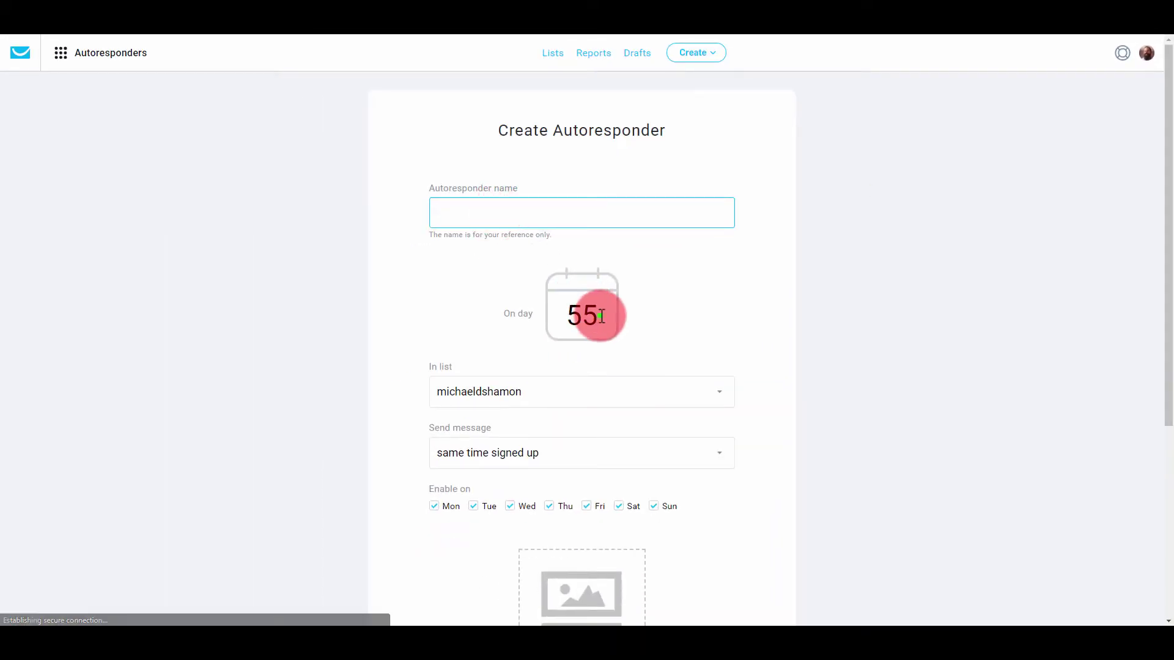
pyautogui.doubleClick(578, 315)
pyautogui.scroll(-1, 693, 314)
pyautogui.scroll(1, 693, 313)
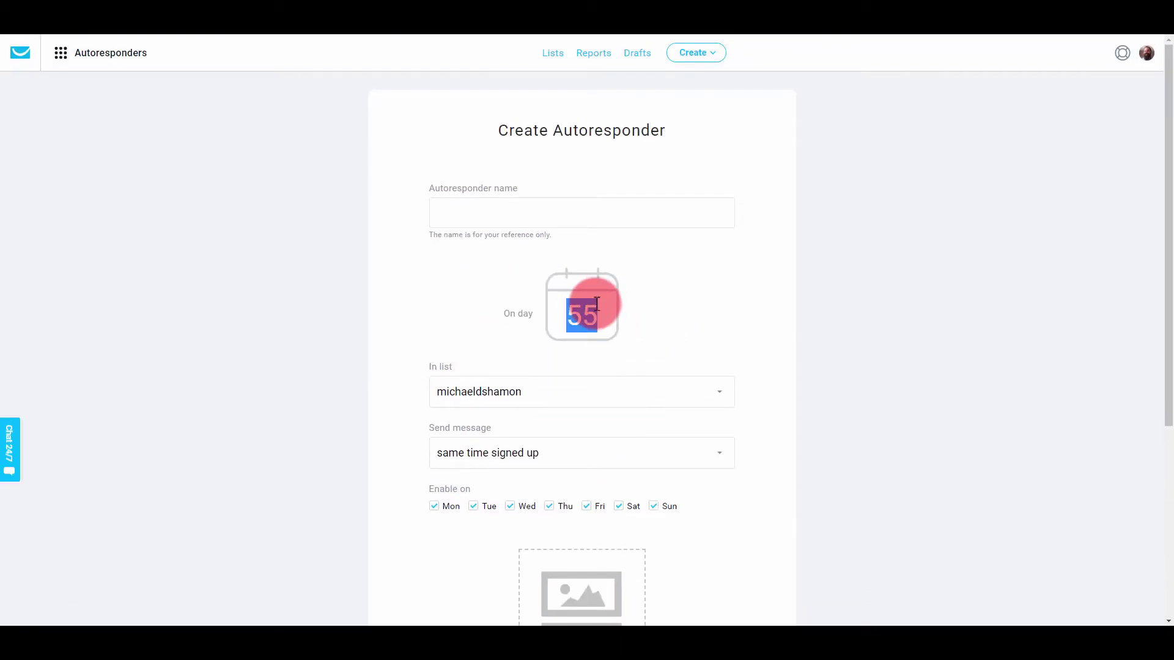
pyautogui.write('0')
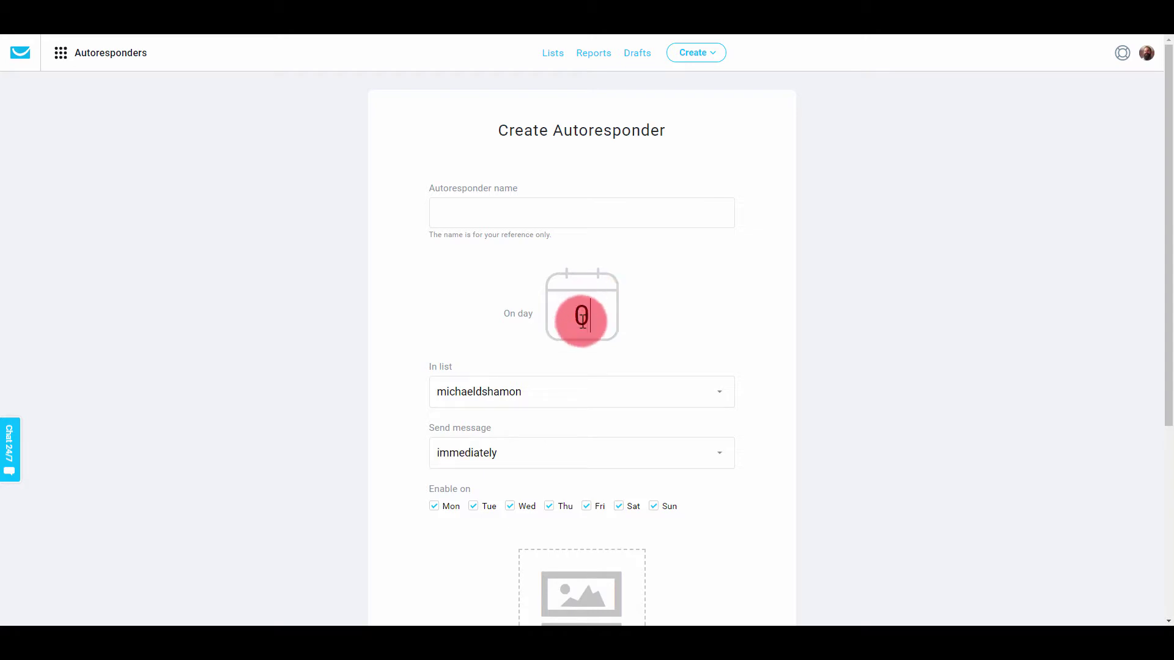
pyautogui.doubleClick(592, 320)
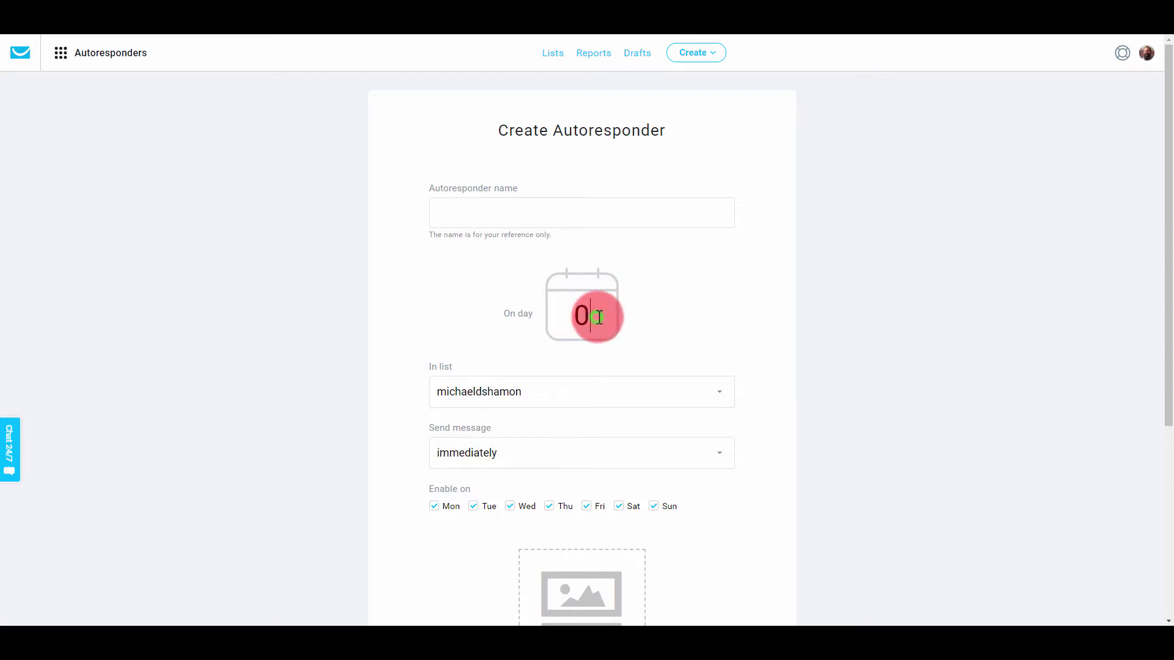
pyautogui.click(438, 391)
pyautogui.click(602, 361)
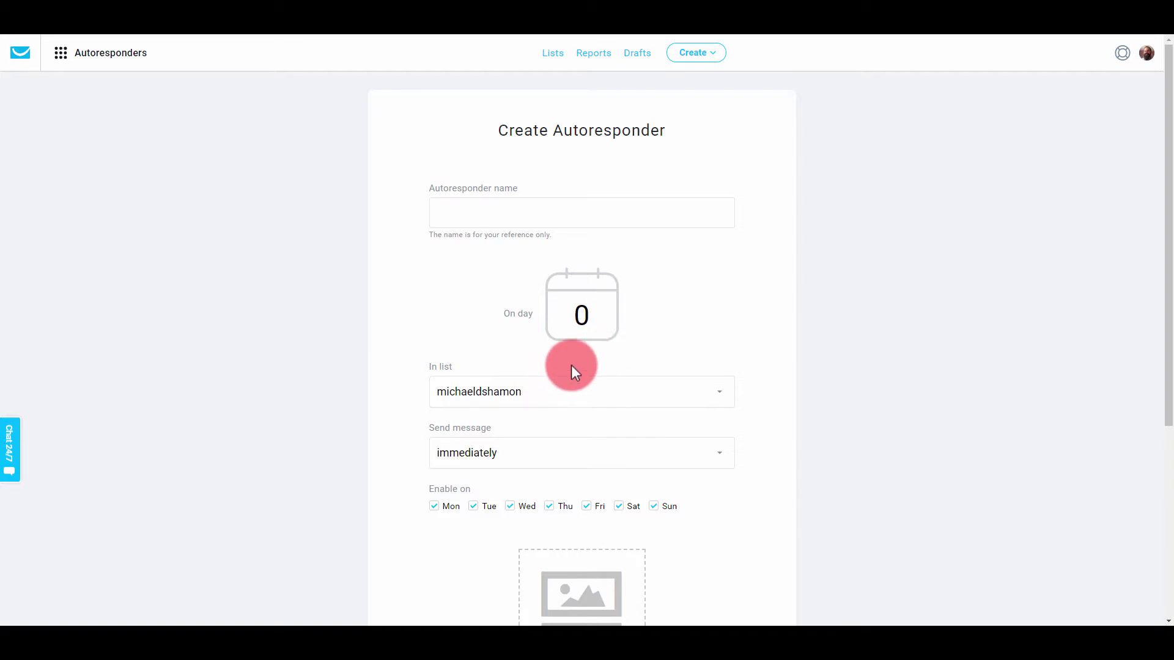
# Assign the autoresponder to the example_list_yt_24 list.
pyautogui.scroll(-2, 568, 366)
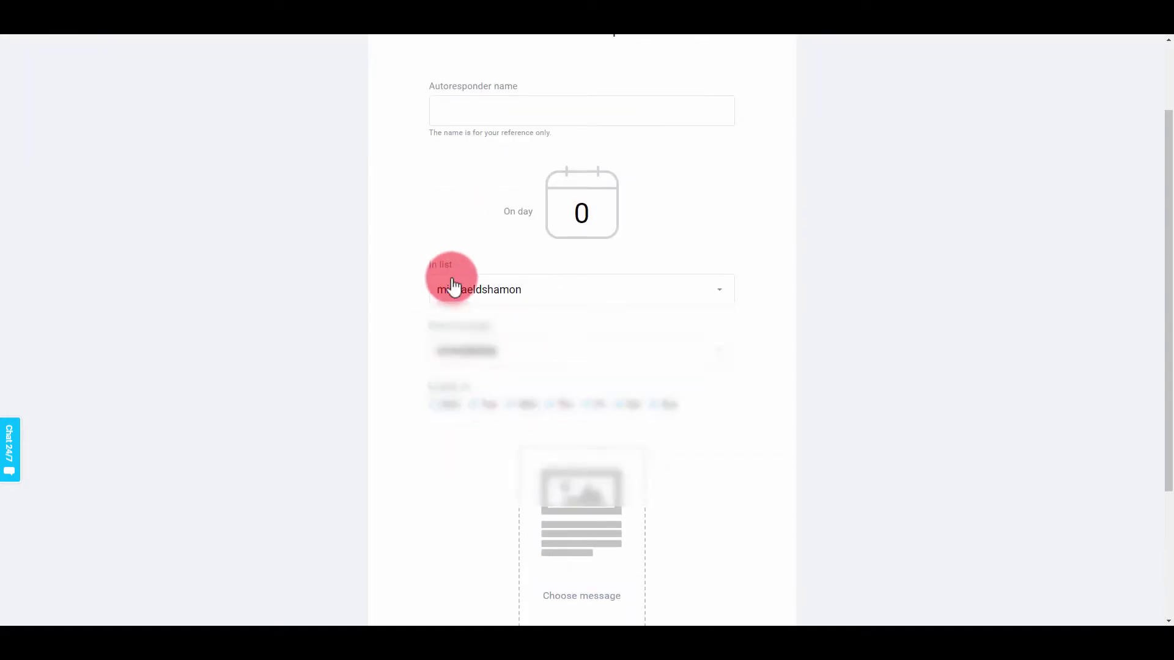
pyautogui.click(493, 290)
pyautogui.click(490, 437)
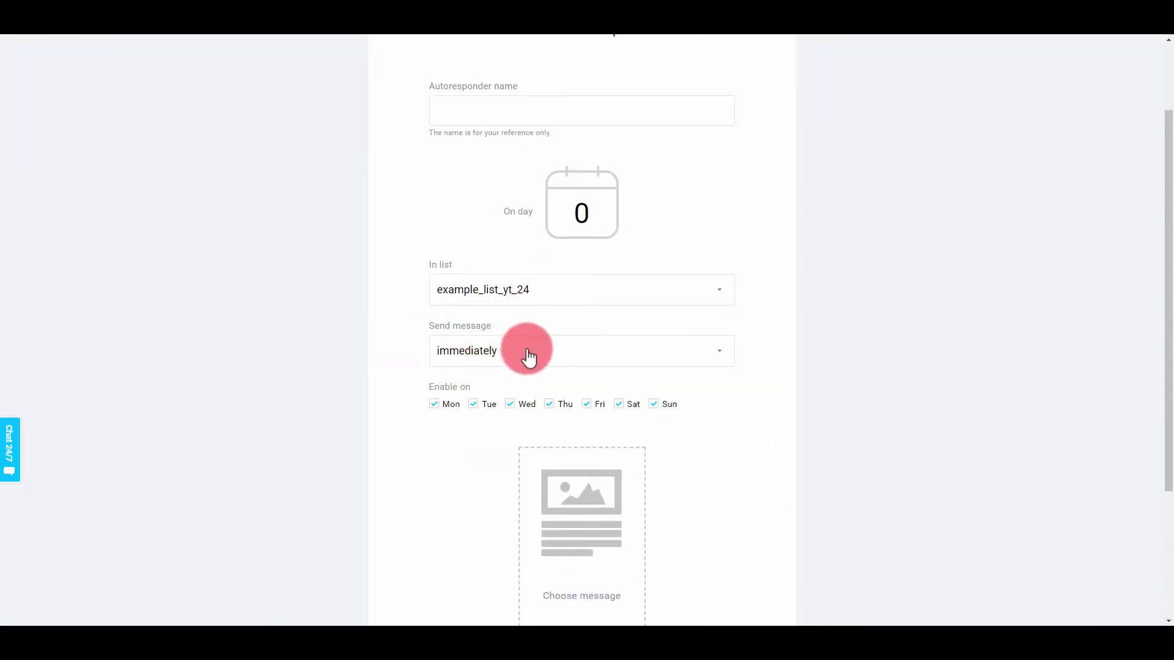
pyautogui.scroll(2, 510, 378)
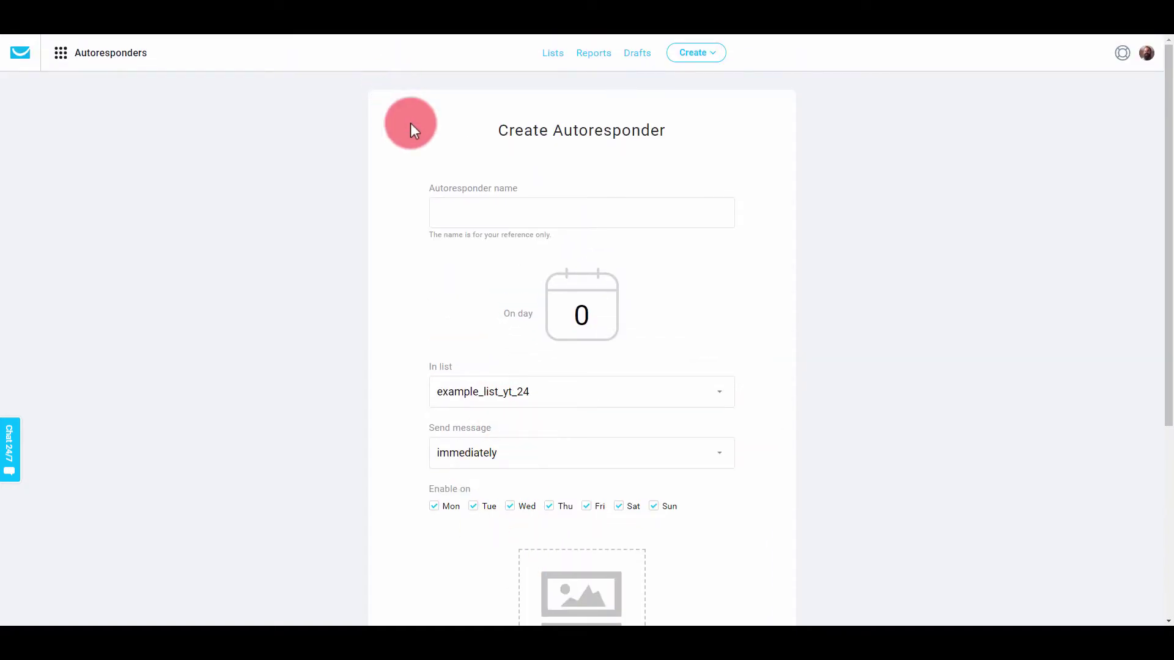
# Enter an autoresponder name beginning 'Aut', keeping all seven weekdays enabled.
pyautogui.click(460, 206)
pyautogui.write('A')
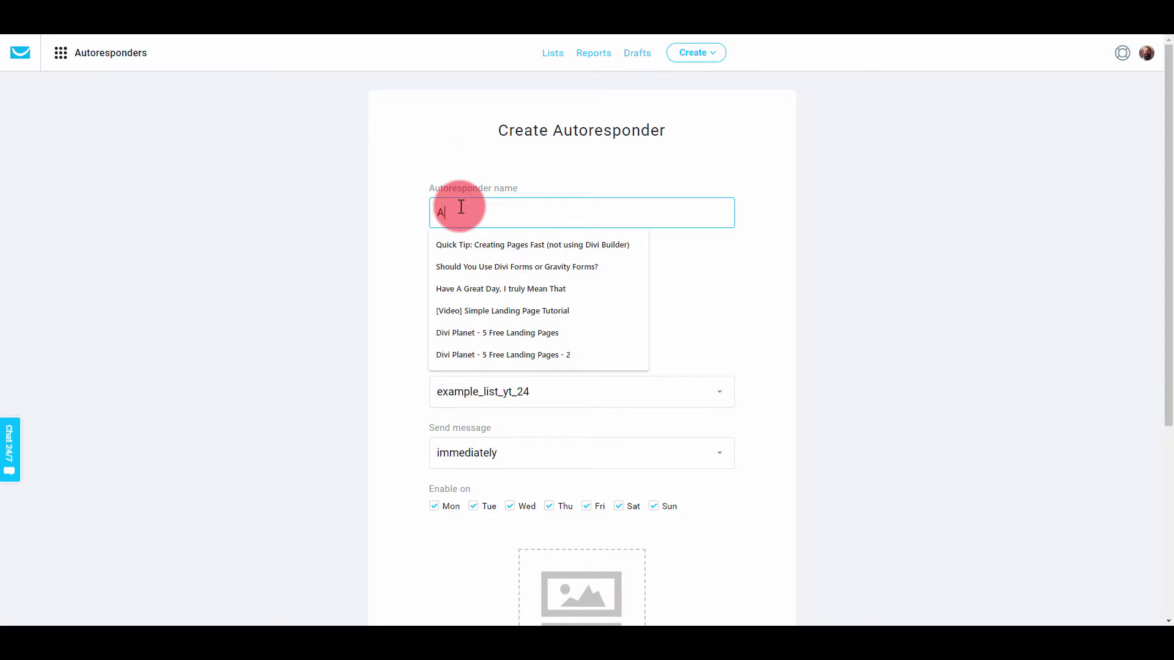
pyautogui.write('ut')
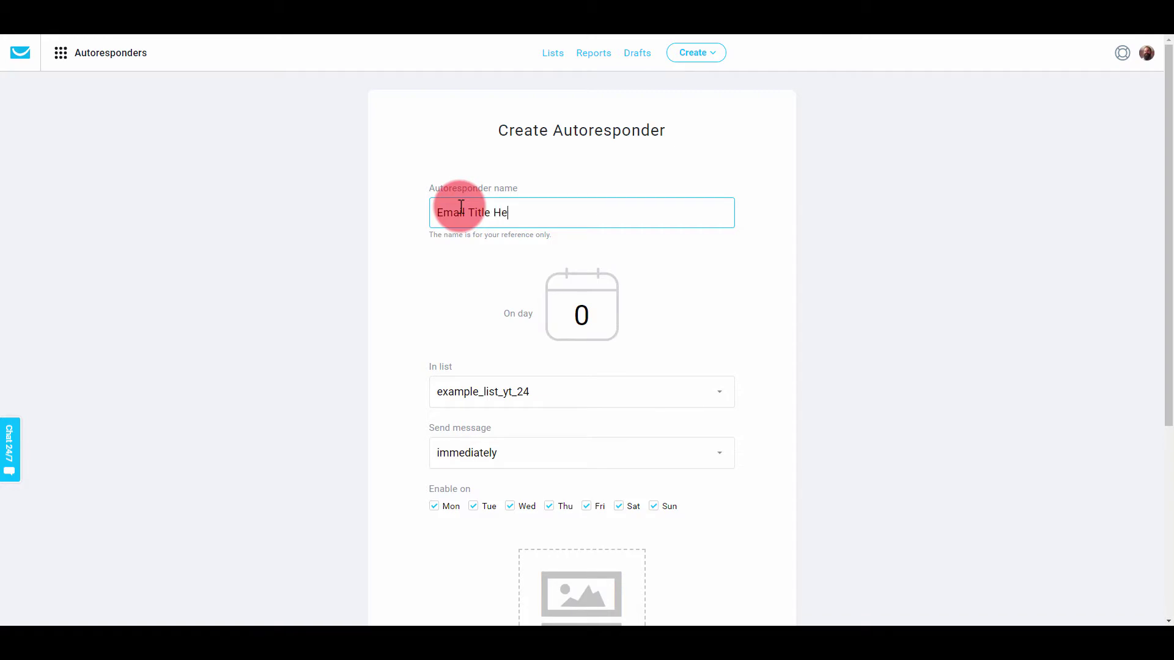
pyautogui.scroll(-3, 499, 353)
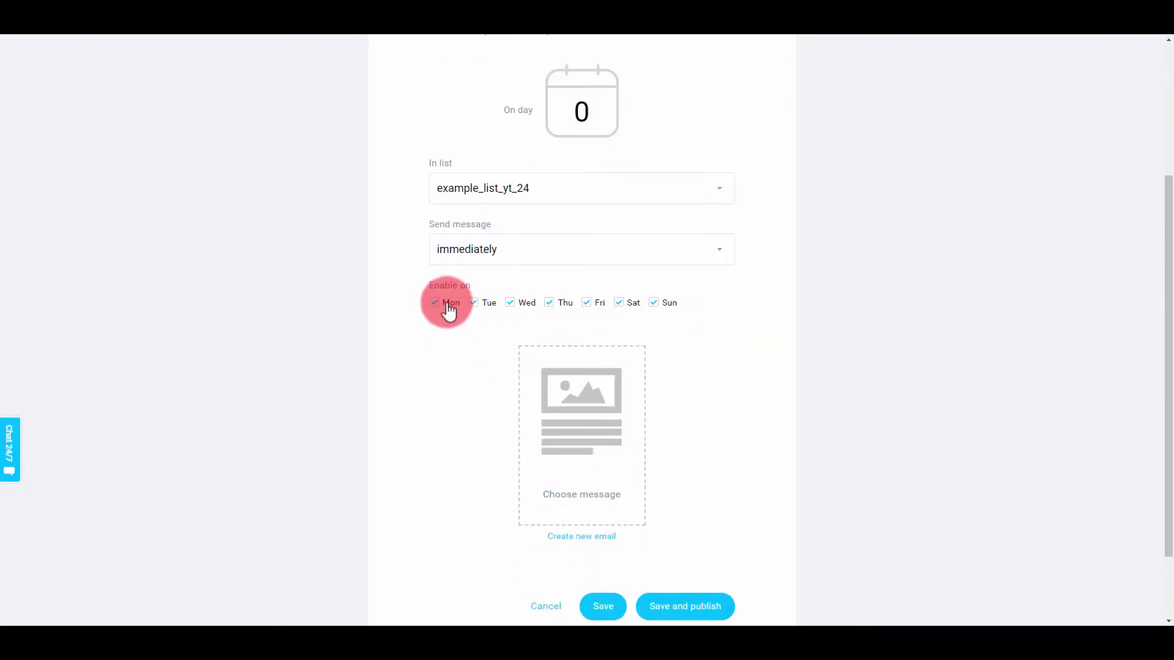
pyautogui.click(654, 302)
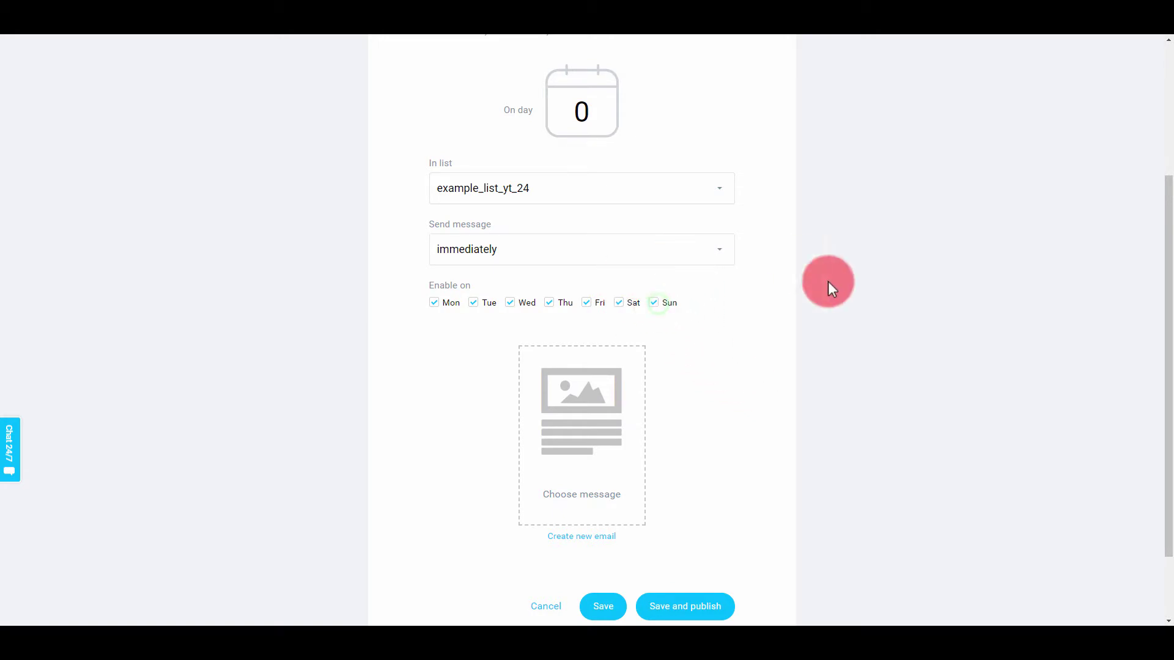
# Browse the existing messages, then close the picker without choosing one.
pyautogui.scroll(-3, 646, 300)
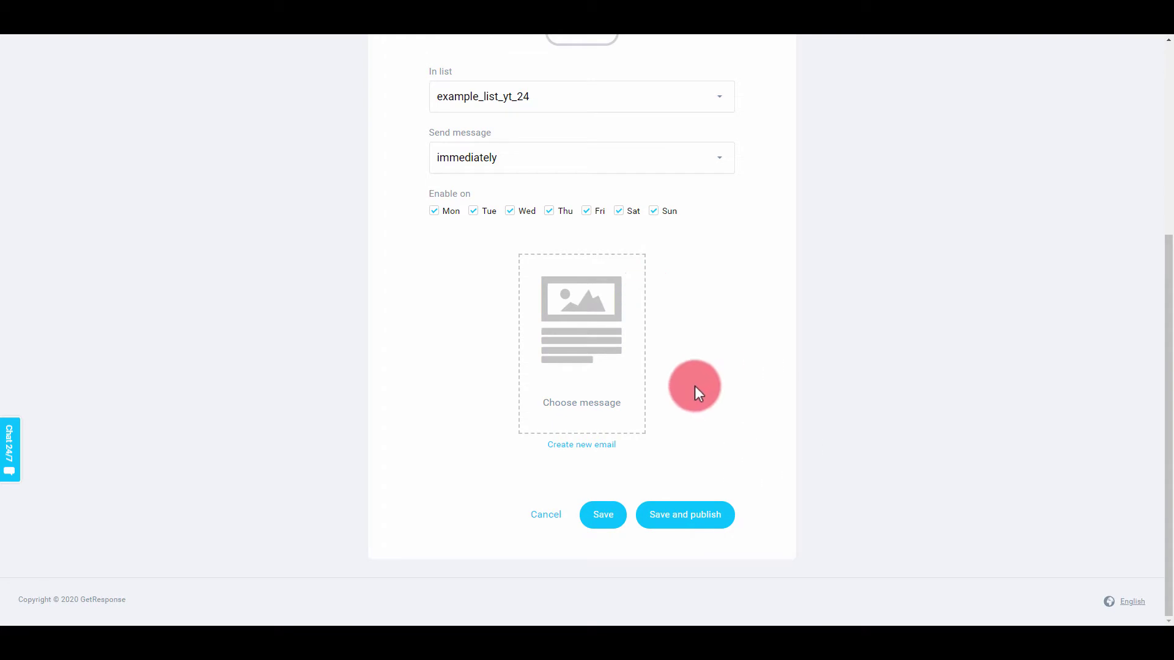
pyautogui.click(581, 330)
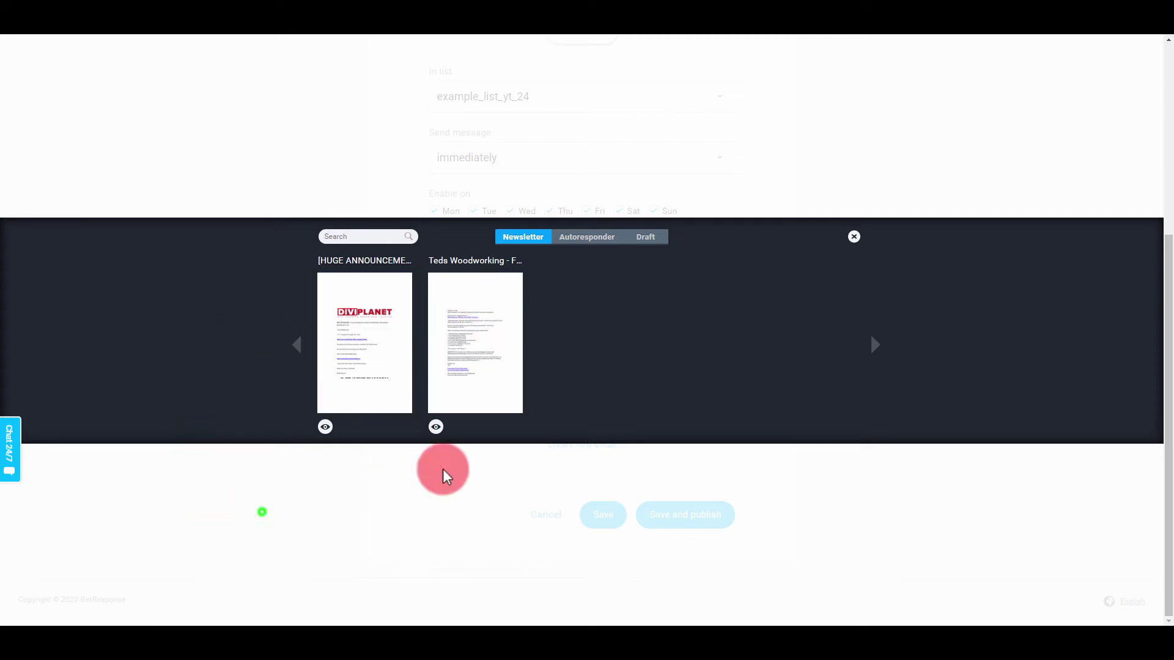
pyautogui.click(854, 237)
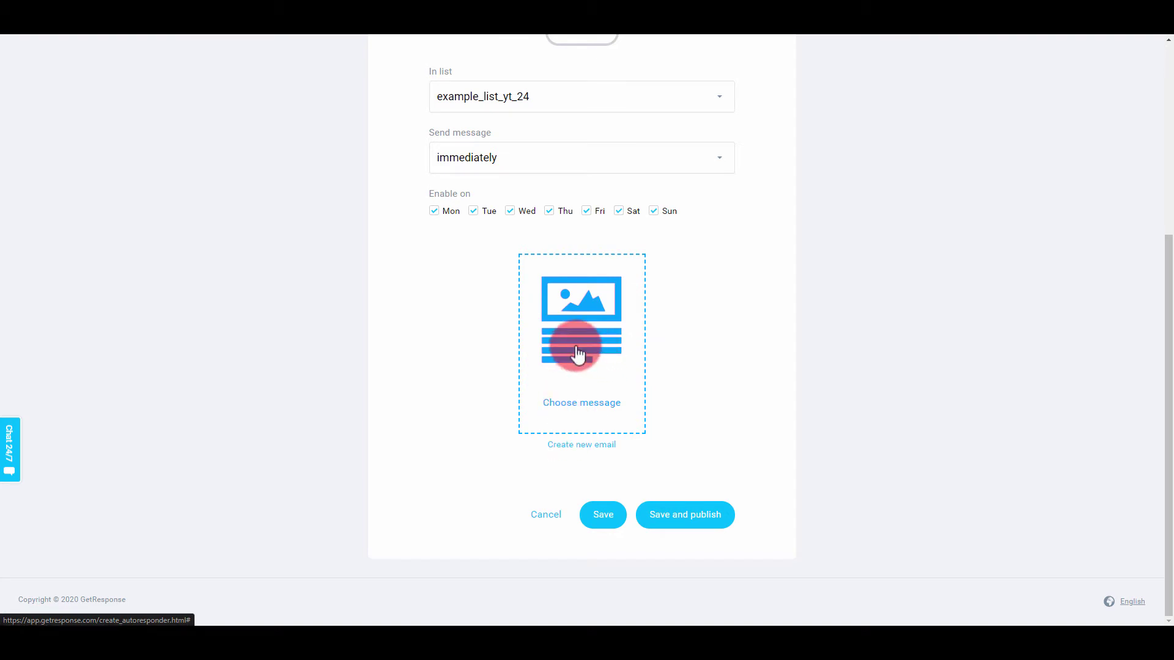
# Start a new message named 'Email Title Here', reuse it as the subject, and keep the sender.
pyautogui.click(570, 445)
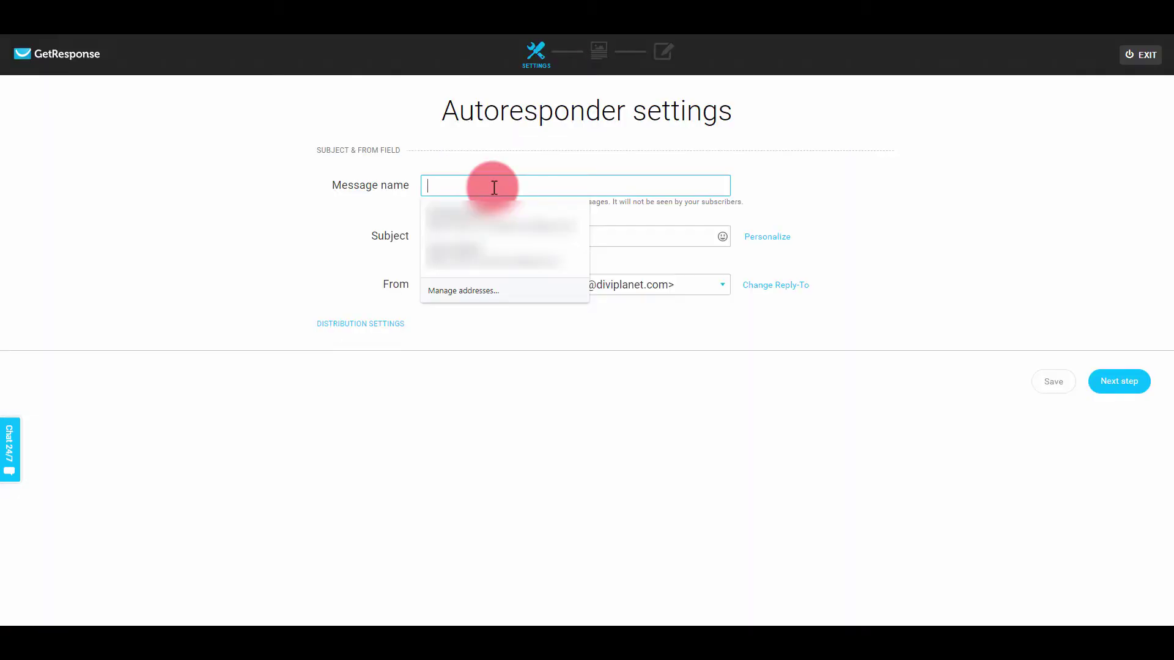
pyautogui.write('Email Title Here')
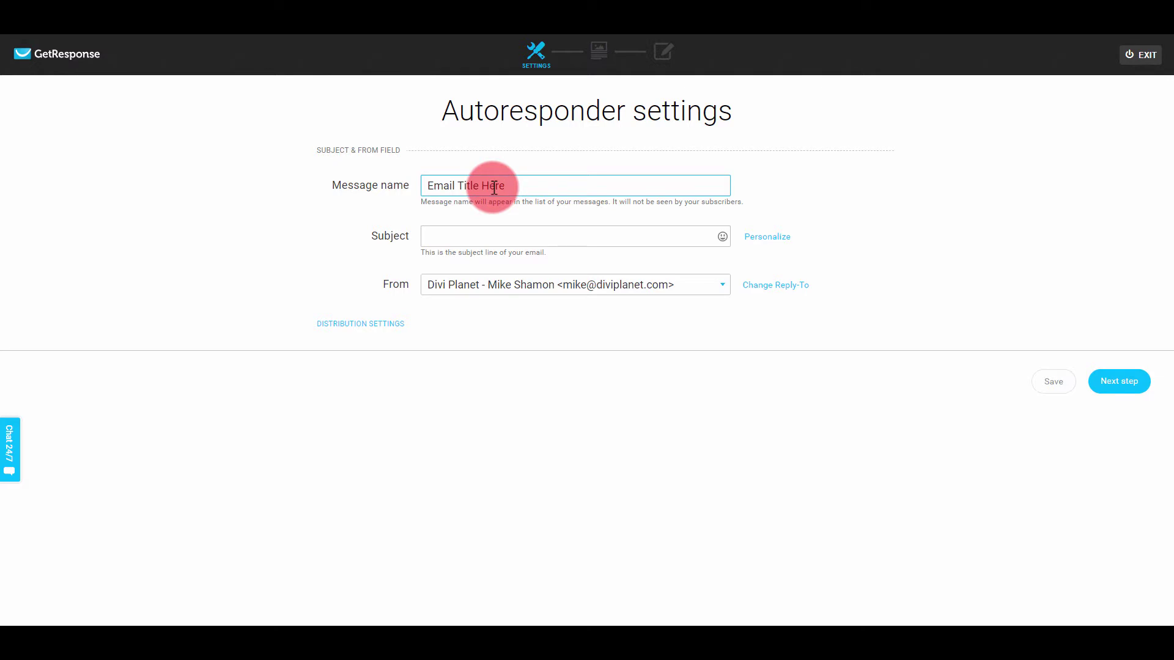
pyautogui.hotkey('ctrl', 'a')
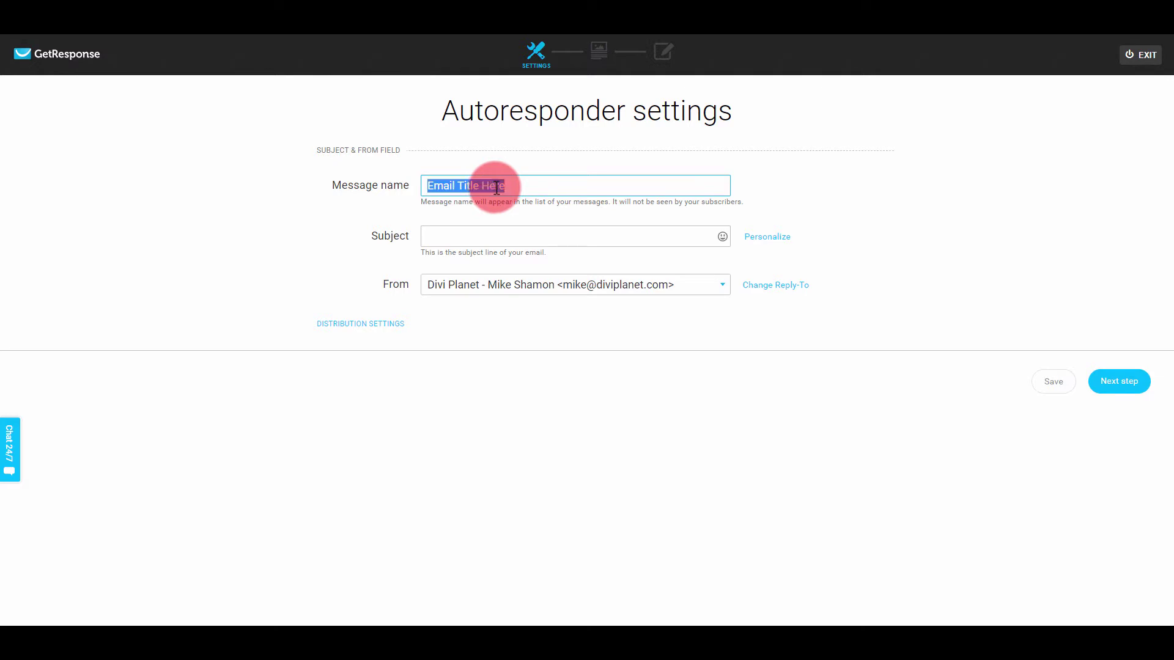
pyautogui.hotkey('ctrl', 'c')
pyautogui.click(516, 236)
pyautogui.hotkey('ctrl', 'v')
pyautogui.click(544, 285)
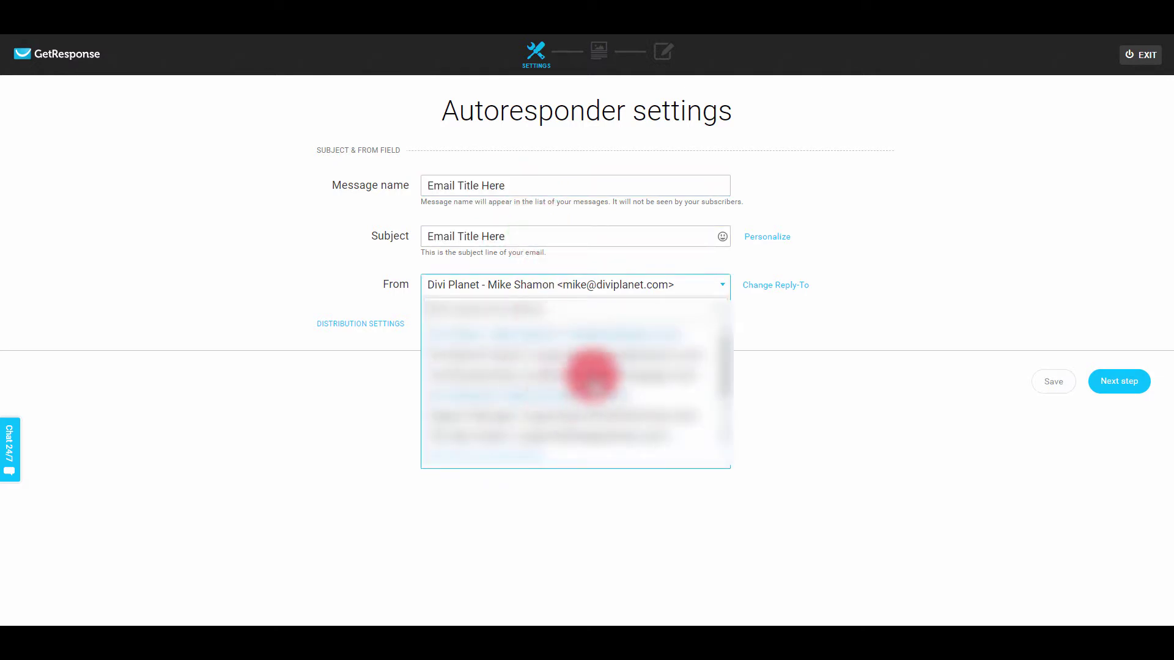
pyautogui.click(665, 335)
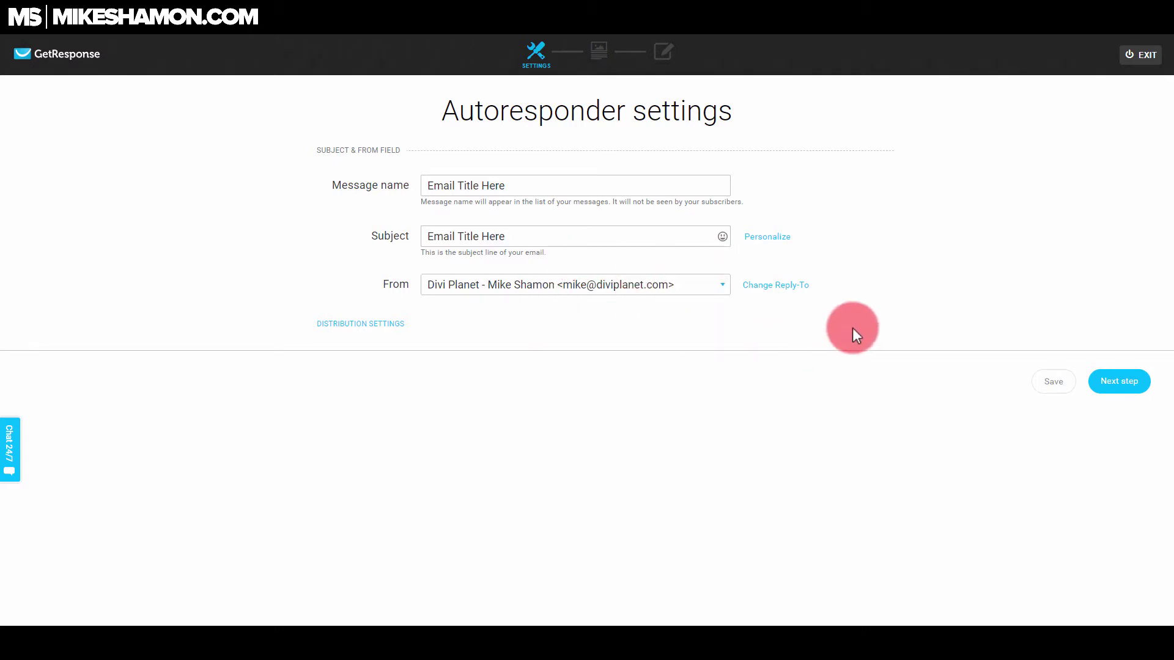
# Go to the Next step and use the Start from scratch 1 column-3 template.
pyautogui.click(1108, 386)
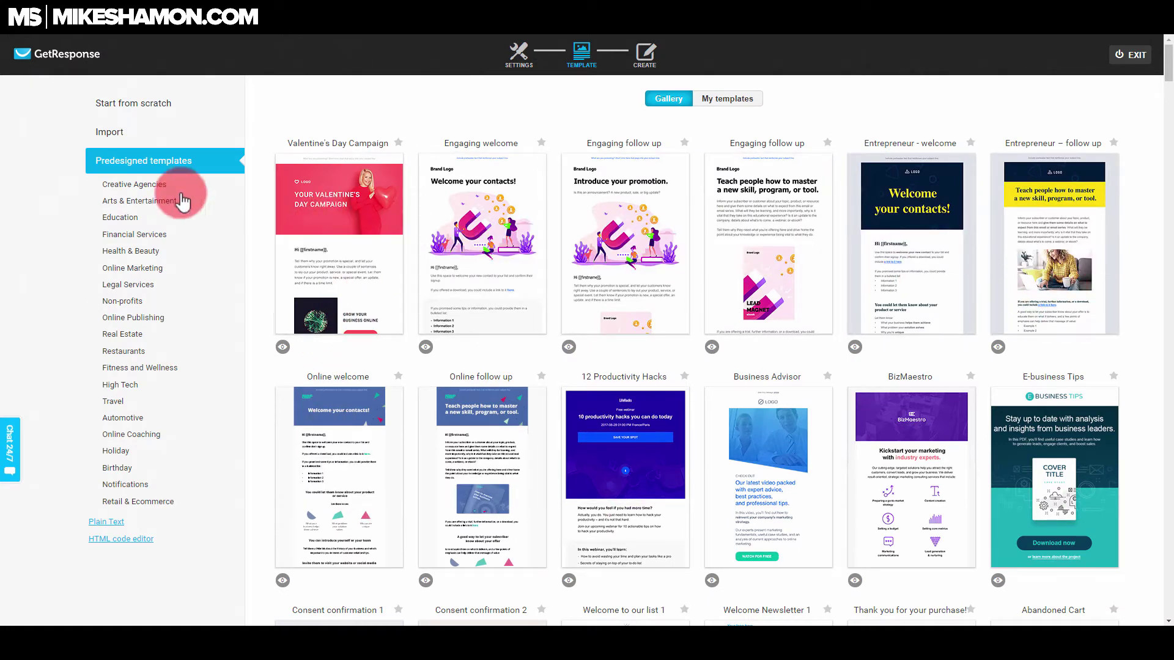
pyautogui.click(161, 108)
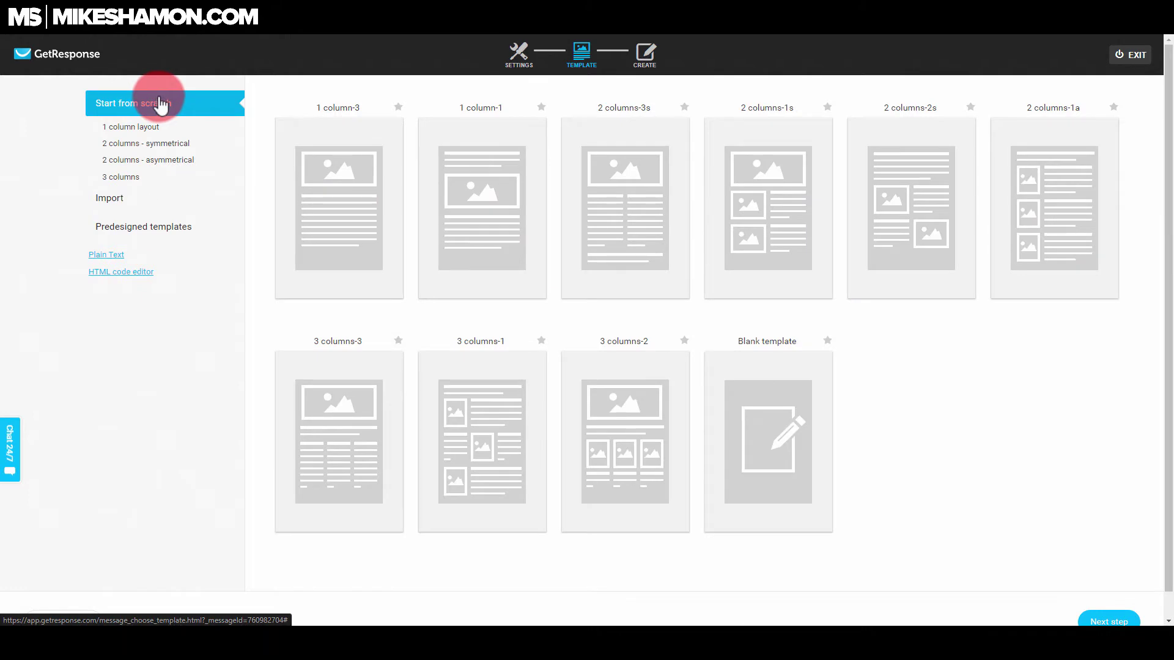
pyautogui.moveTo(316, 189)
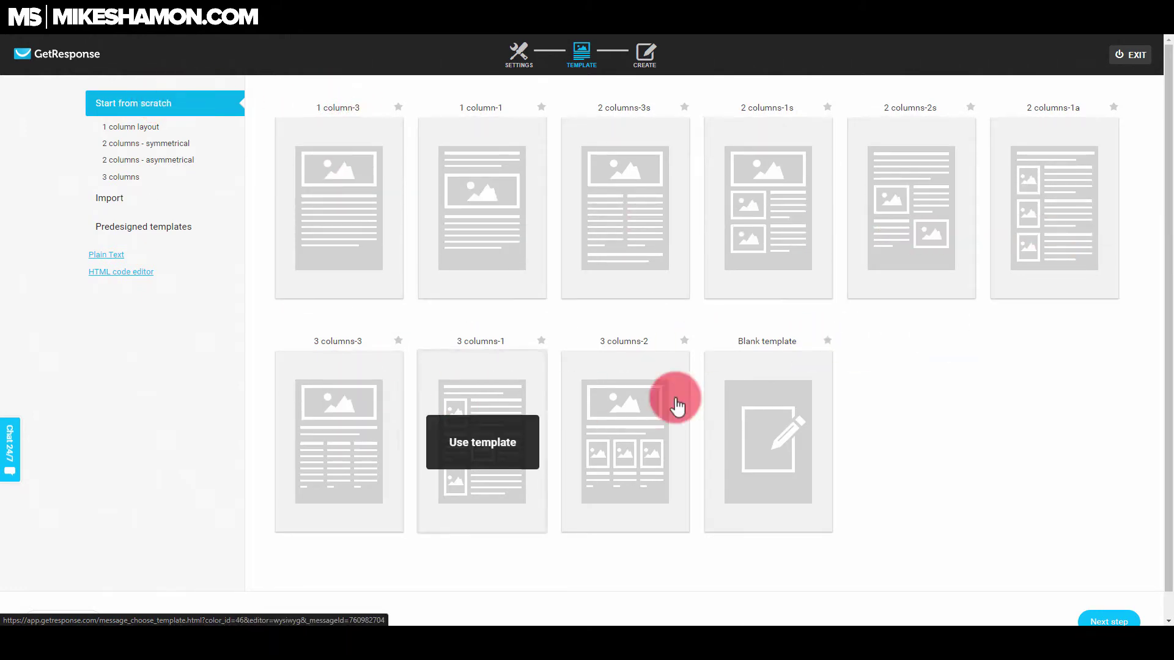
pyautogui.click(326, 173)
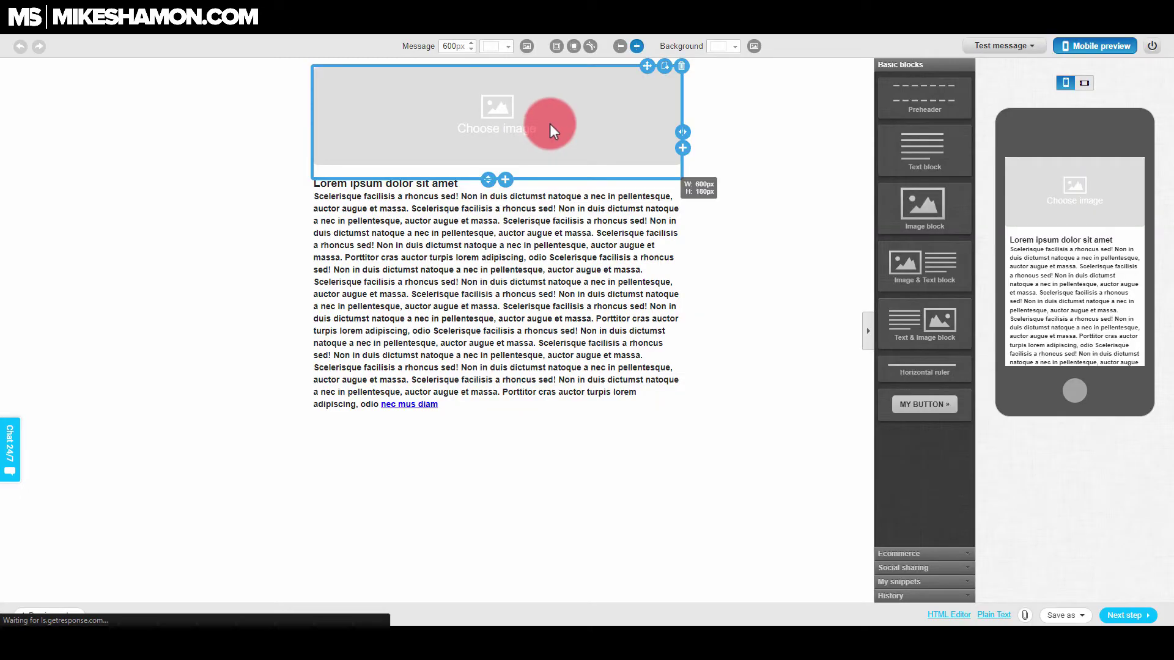
# Place the DiviPlanet logo in the header image and shrink its block to 132px.
pyautogui.click(563, 113)
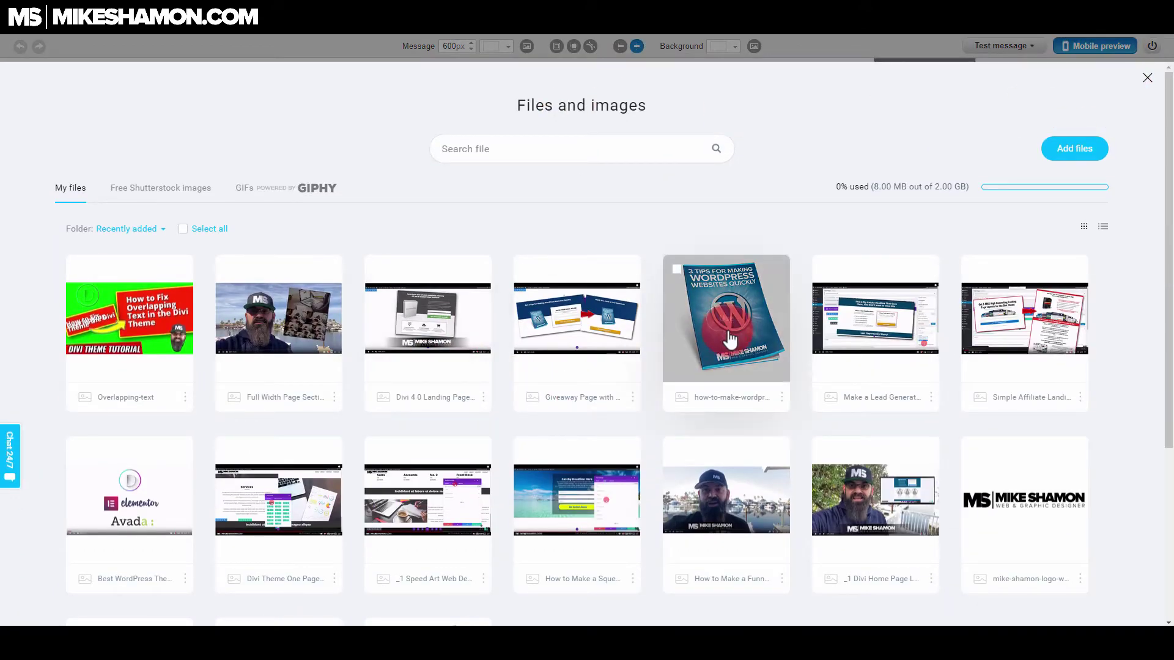
pyautogui.scroll(-4, 676, 375)
pyautogui.click(153, 453)
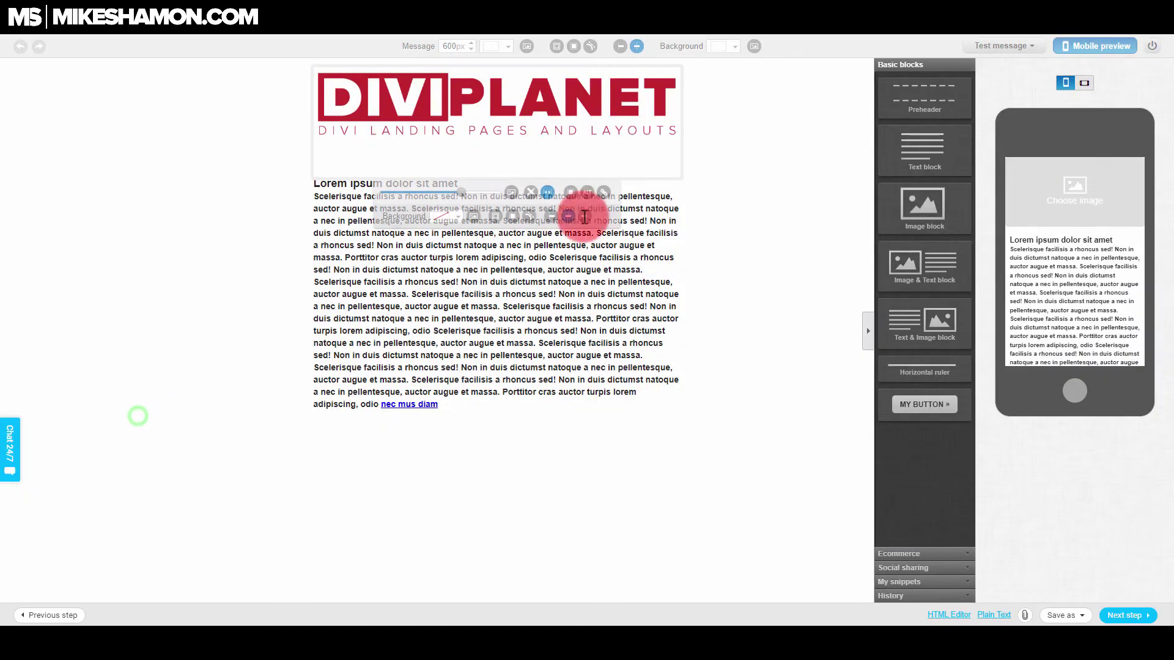
pyautogui.click(684, 171)
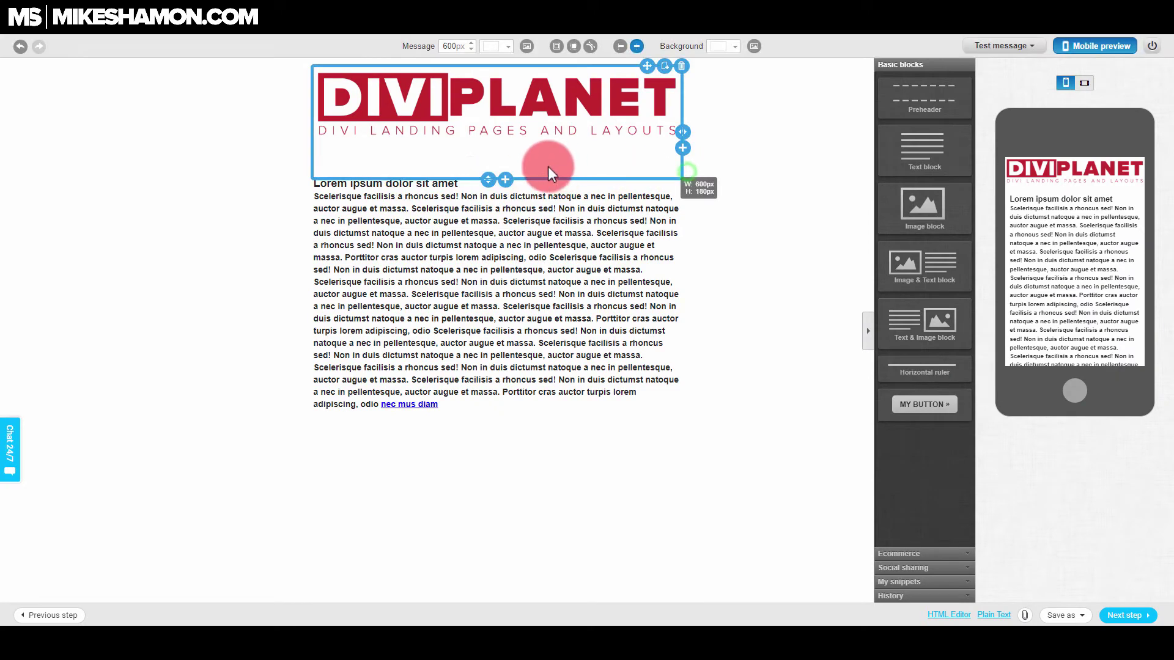
pyautogui.moveTo(493, 179); pyautogui.dragTo(496, 150)
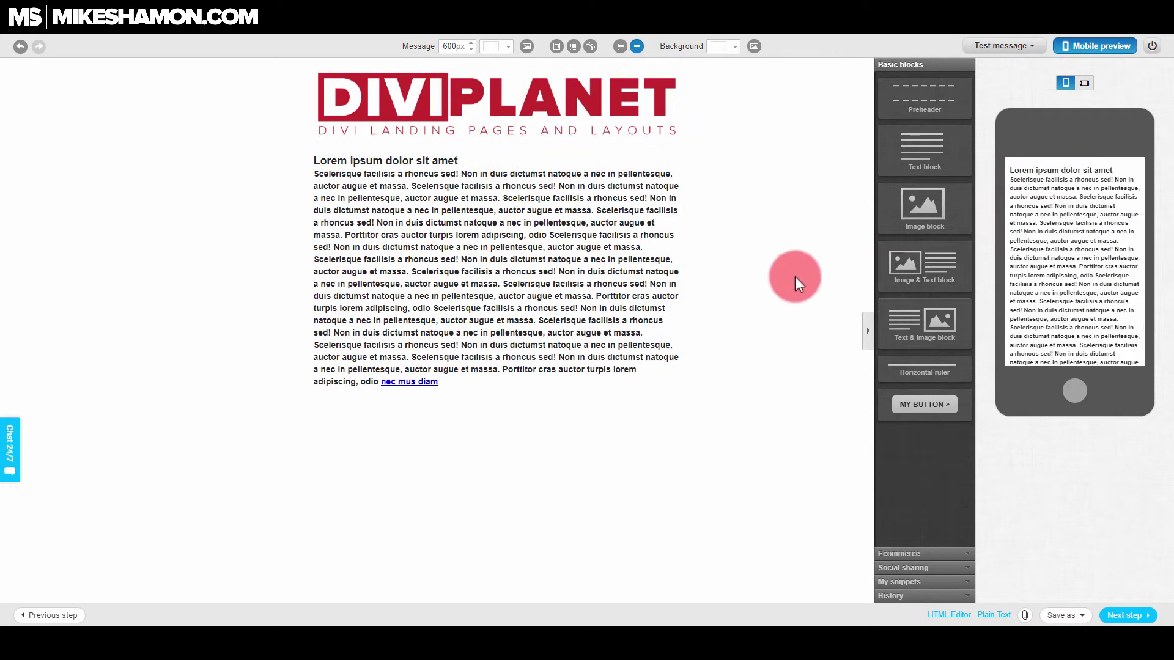
# Format the body text as 19px bold Tahoma.
pyautogui.moveTo(938, 102); pyautogui.dragTo(909, 104)
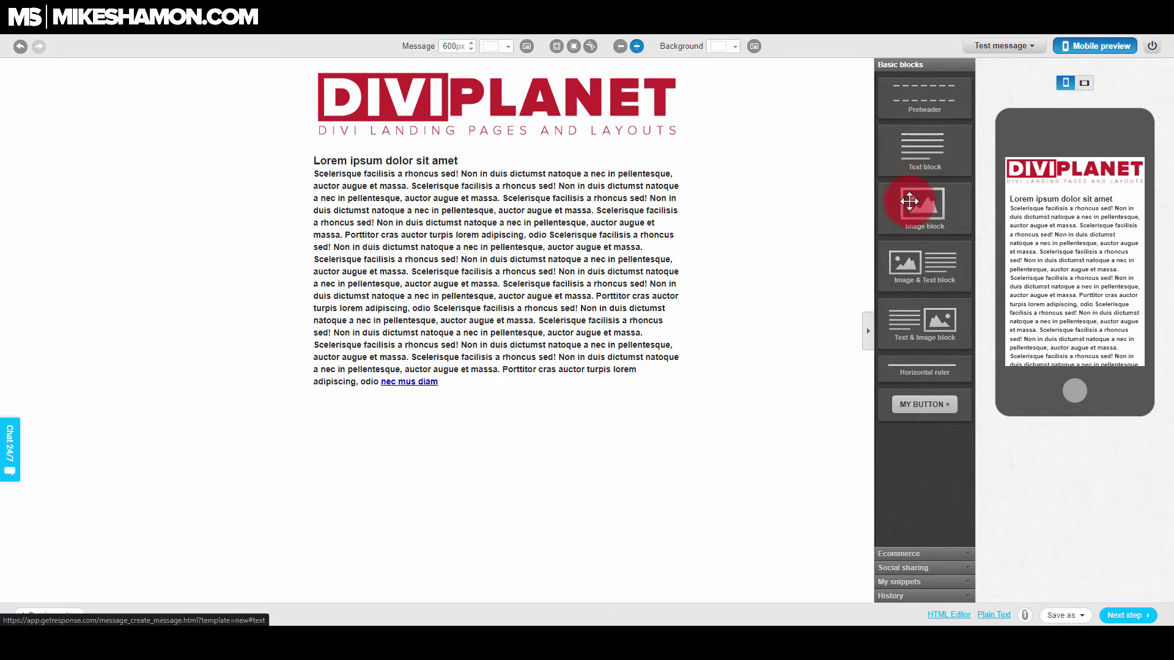
pyautogui.click(646, 189)
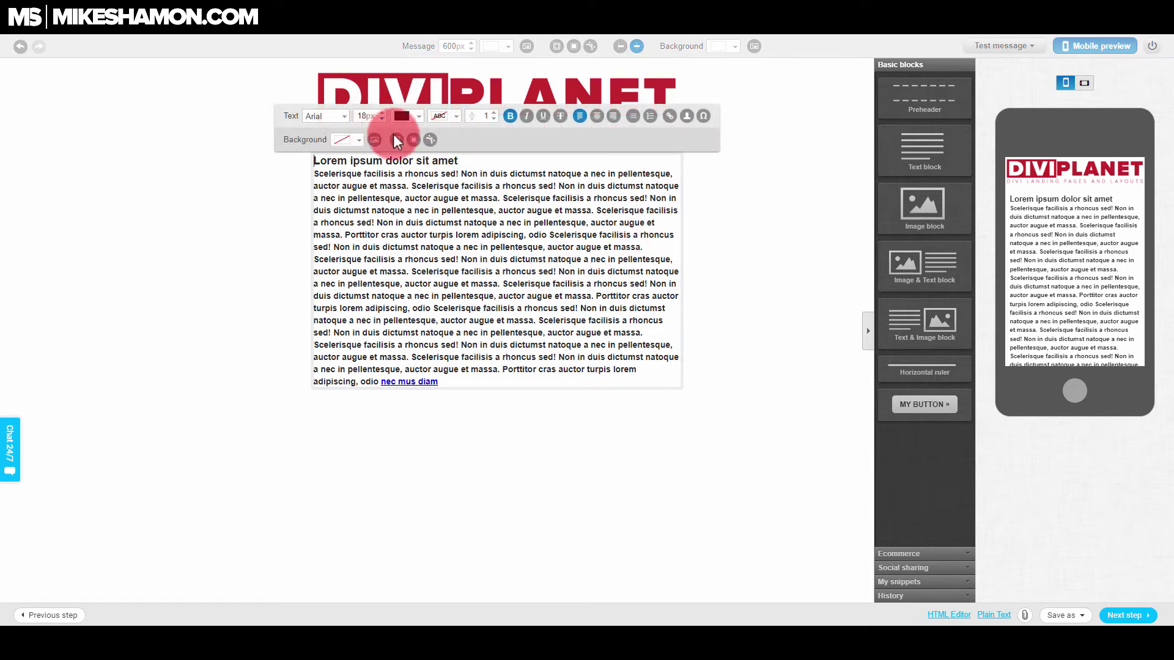
pyautogui.click(382, 116)
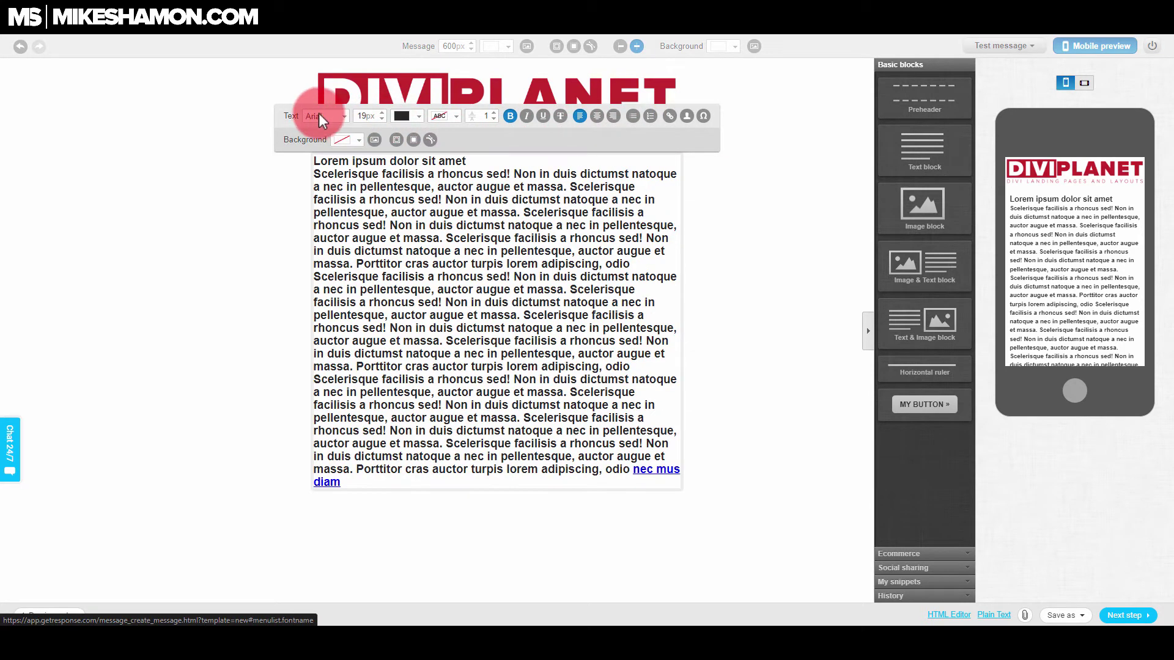
pyautogui.click(324, 115)
pyautogui.click(328, 147)
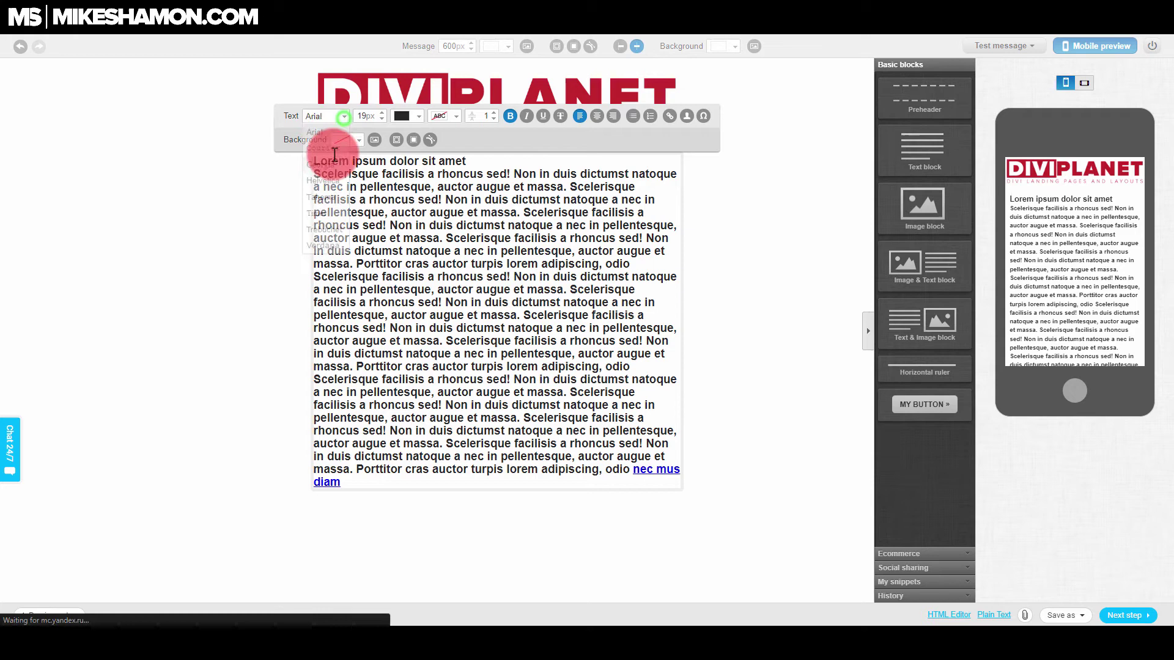
pyautogui.click(341, 119)
pyautogui.click(321, 171)
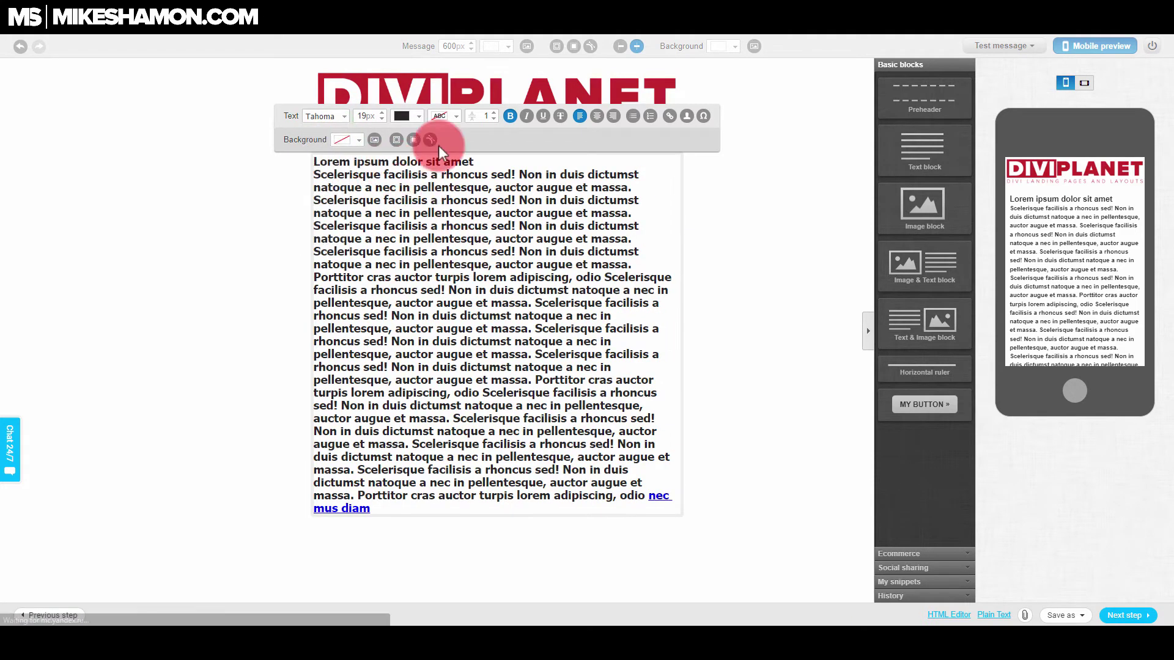
pyautogui.click(462, 295)
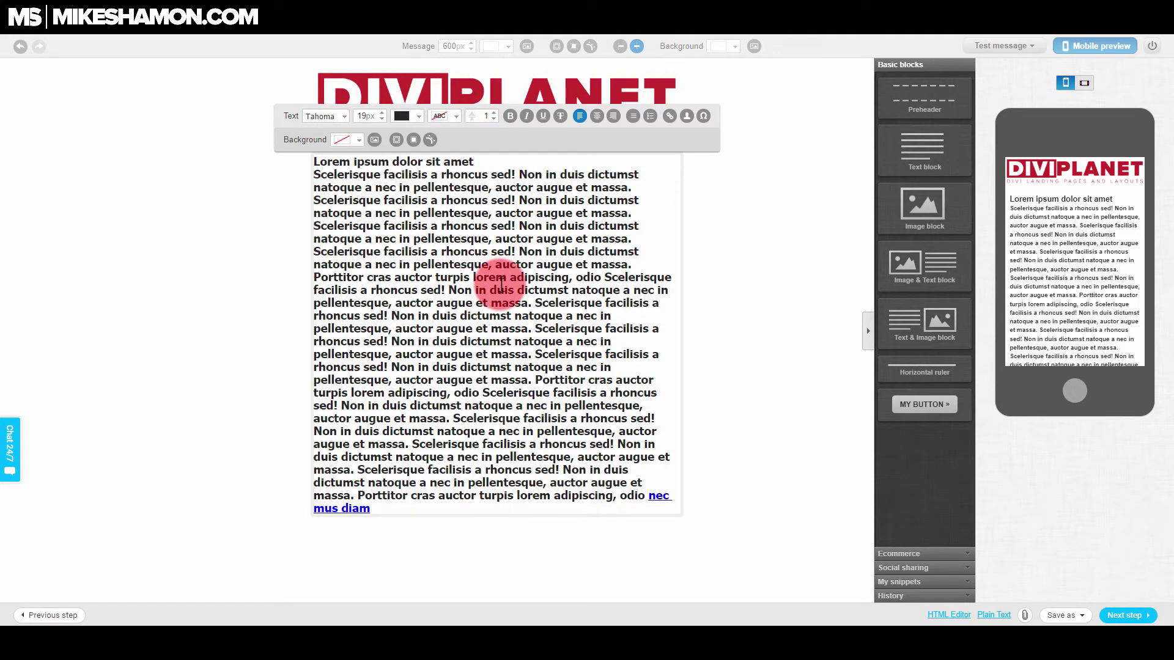
pyautogui.click(659, 290)
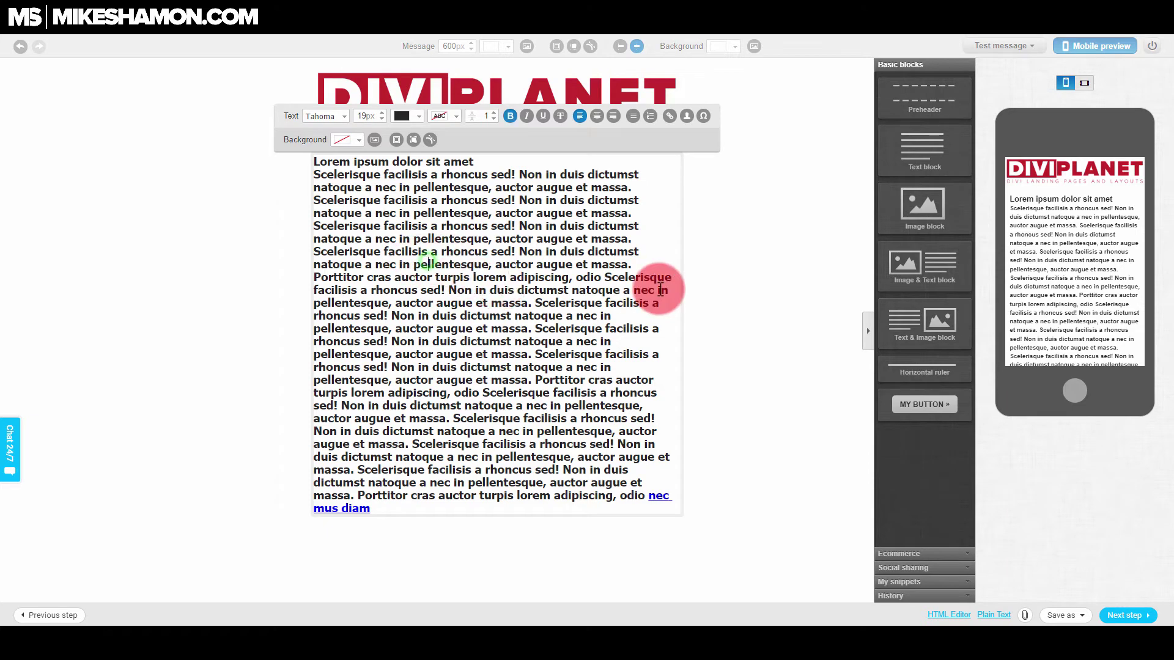
pyautogui.click(813, 358)
# Add a button block below the body text, keep the text at 19px, and continue.
pyautogui.moveTo(924, 404); pyautogui.dragTo(485, 530)
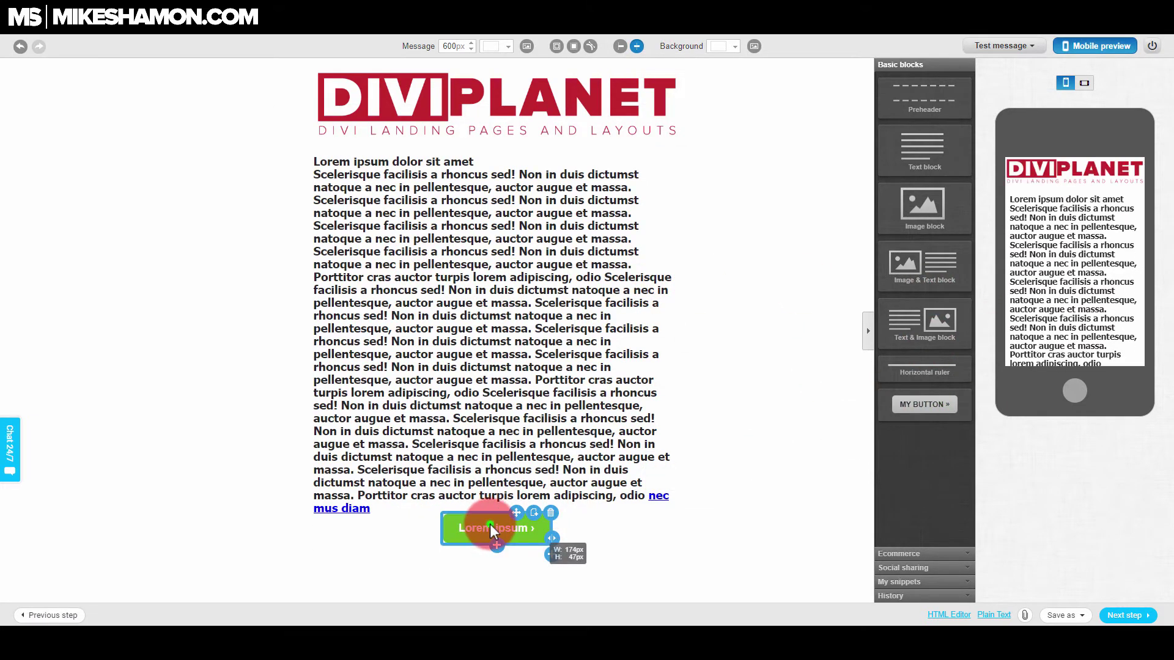
pyautogui.click(489, 526)
pyautogui.click(419, 479)
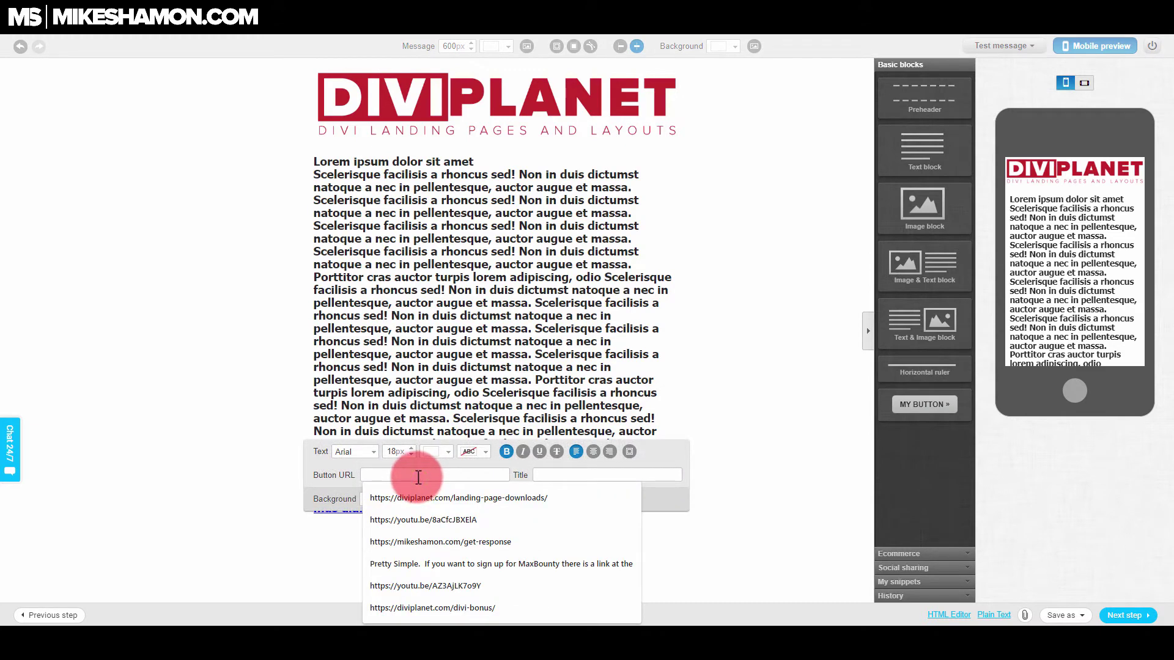
pyautogui.click(820, 401)
pyautogui.click(507, 275)
pyautogui.click(458, 206)
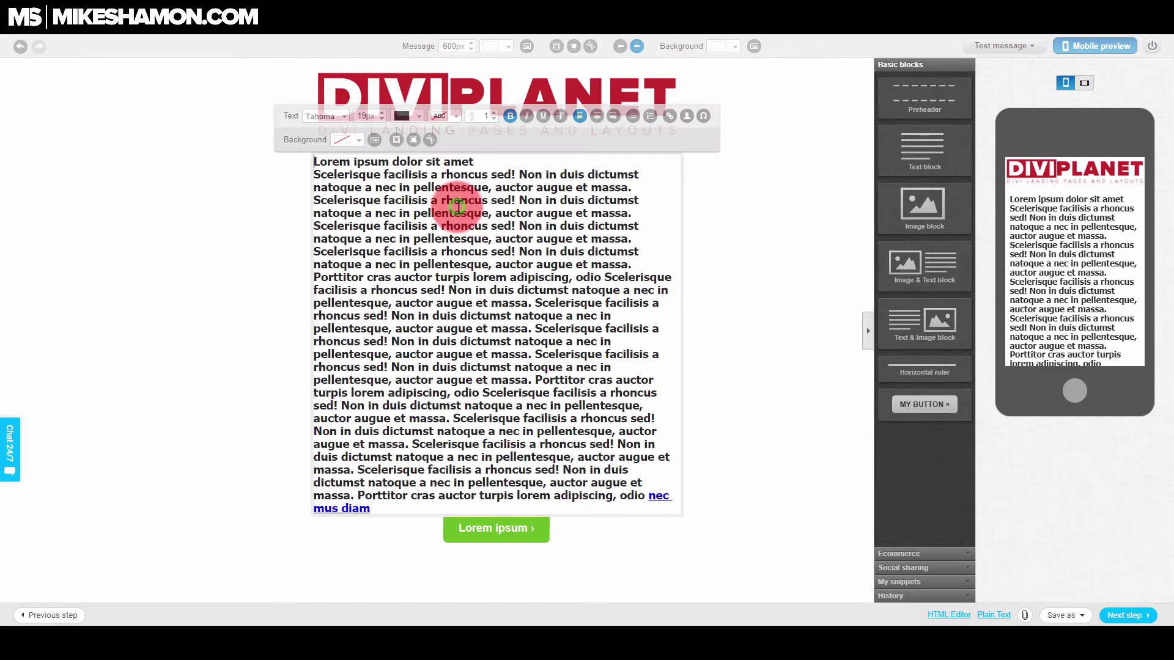
pyautogui.click(381, 112)
pyautogui.click(380, 121)
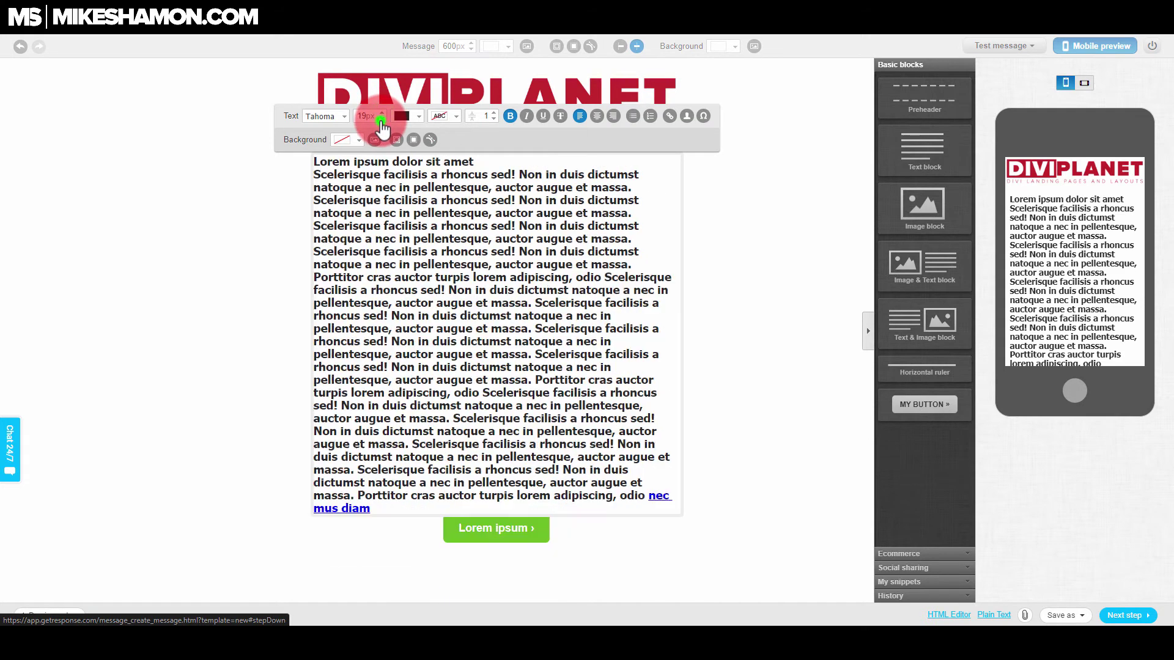
pyautogui.click(849, 542)
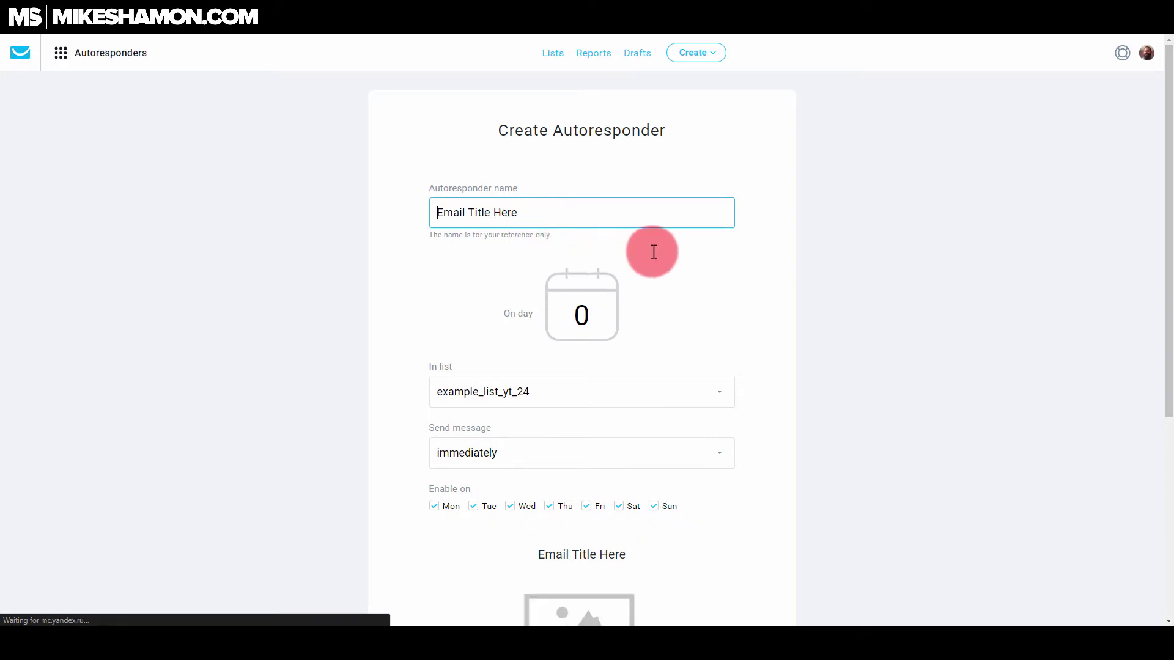
# Save and publish the day 0 autoresponder, show the grid calendar, and start one for day 1.
pyautogui.scroll(-5, 645, 254)
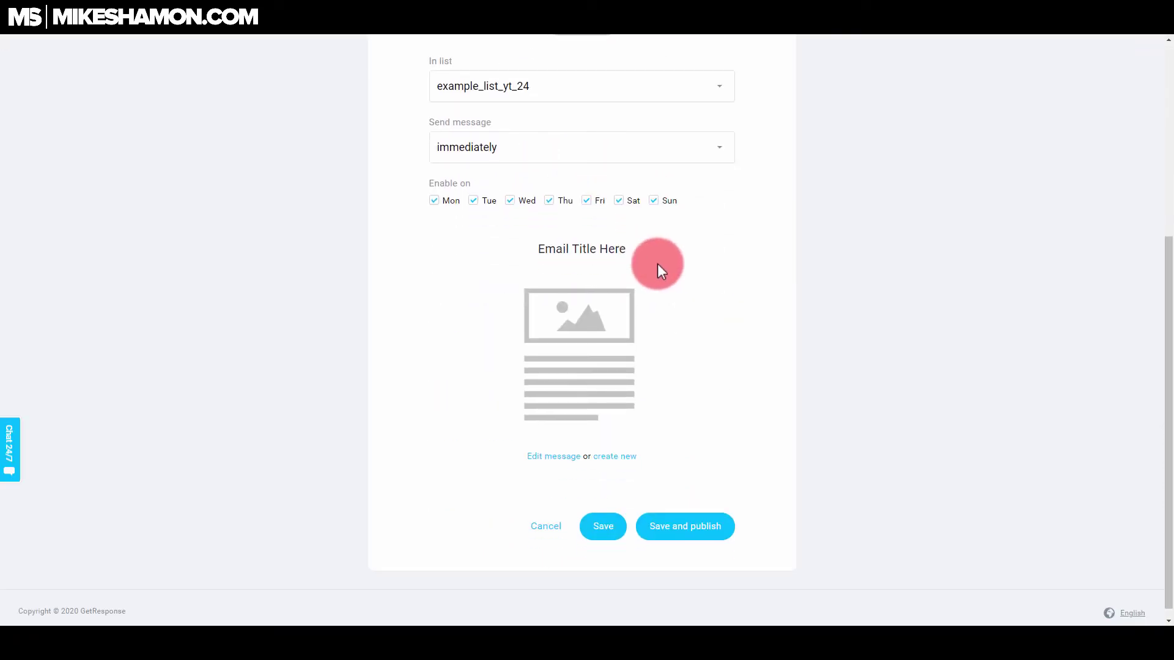
pyautogui.click(701, 527)
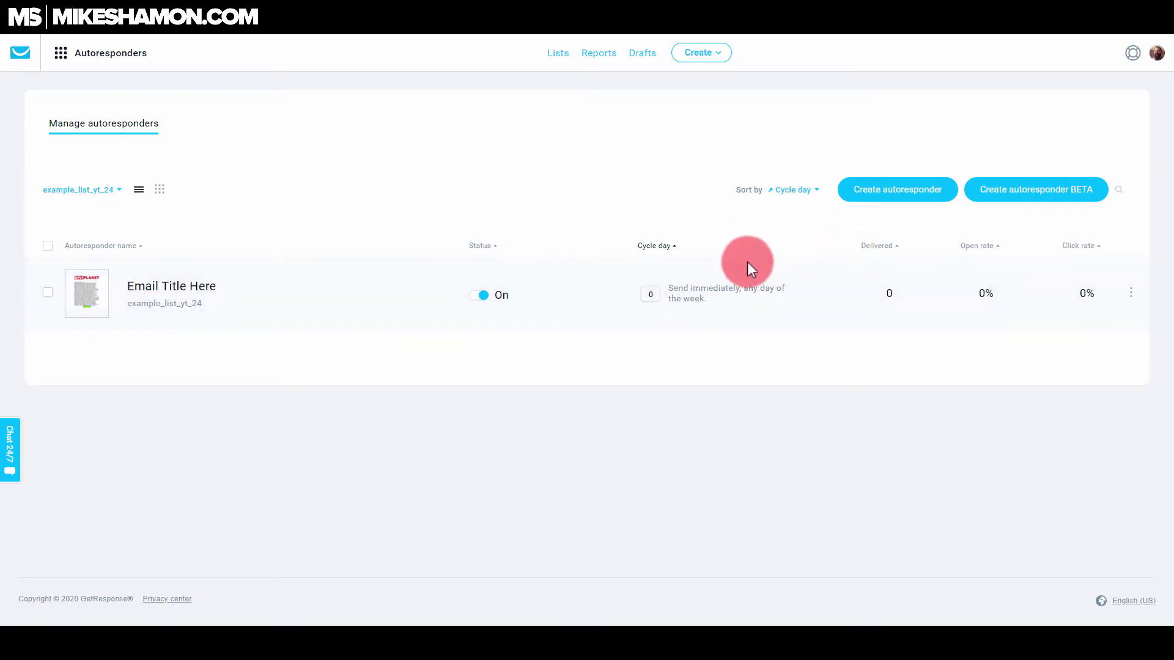
pyautogui.click(158, 190)
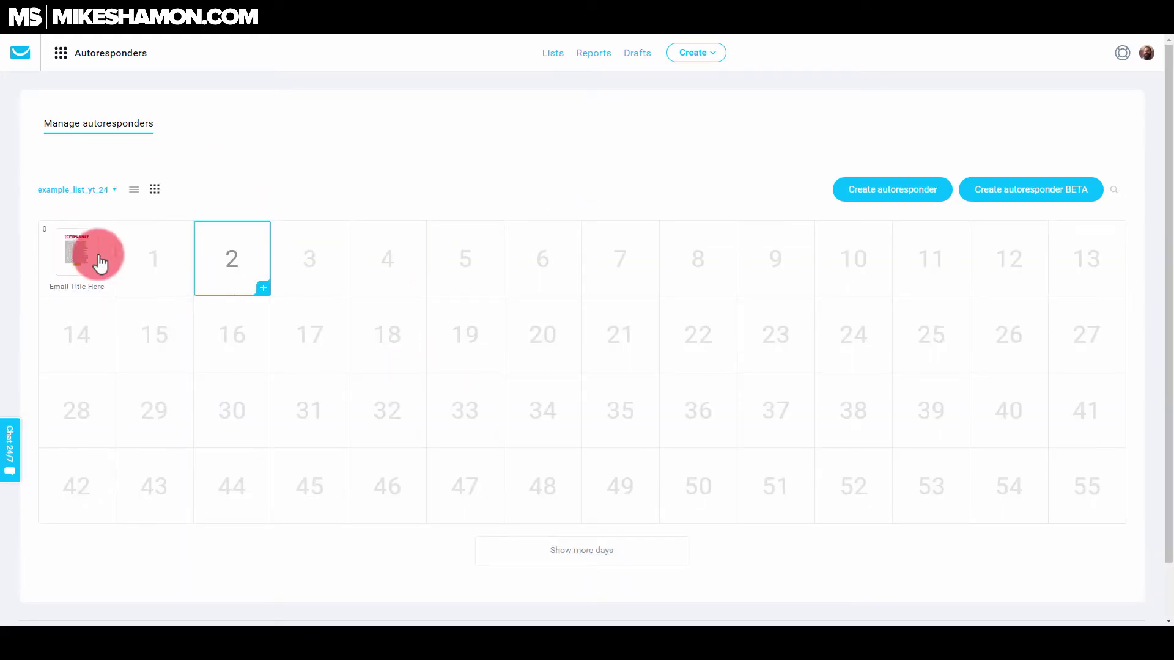
pyautogui.click(152, 260)
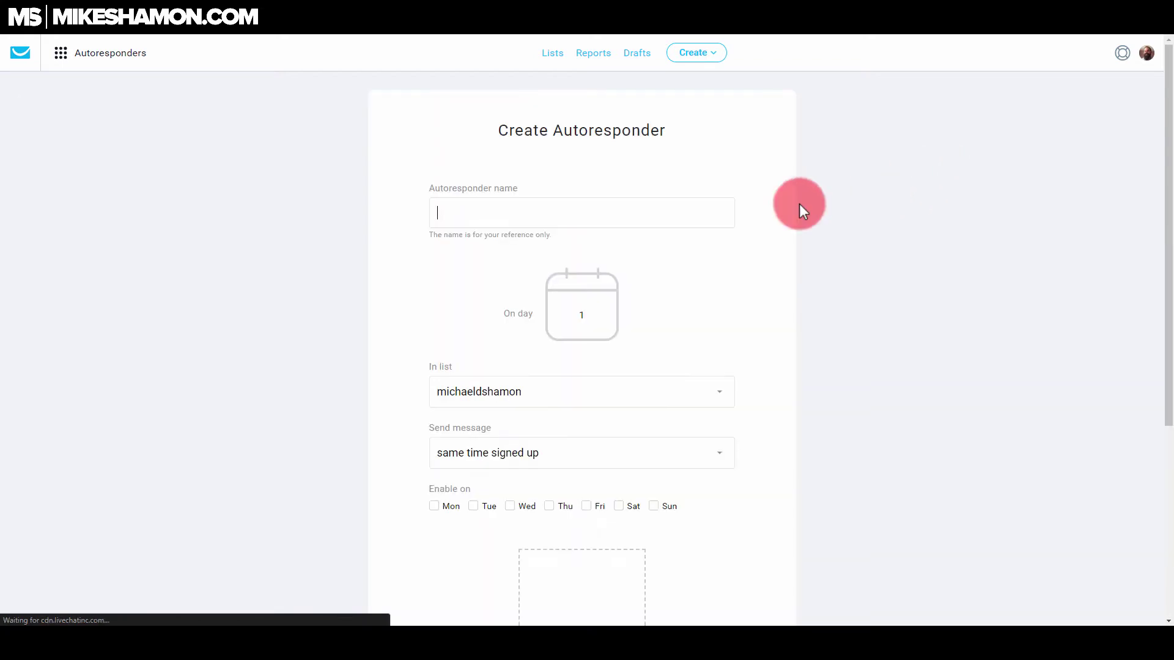
# Name the day-1 autoresponder 'Email Title Here 2'.
pyautogui.click(595, 316)
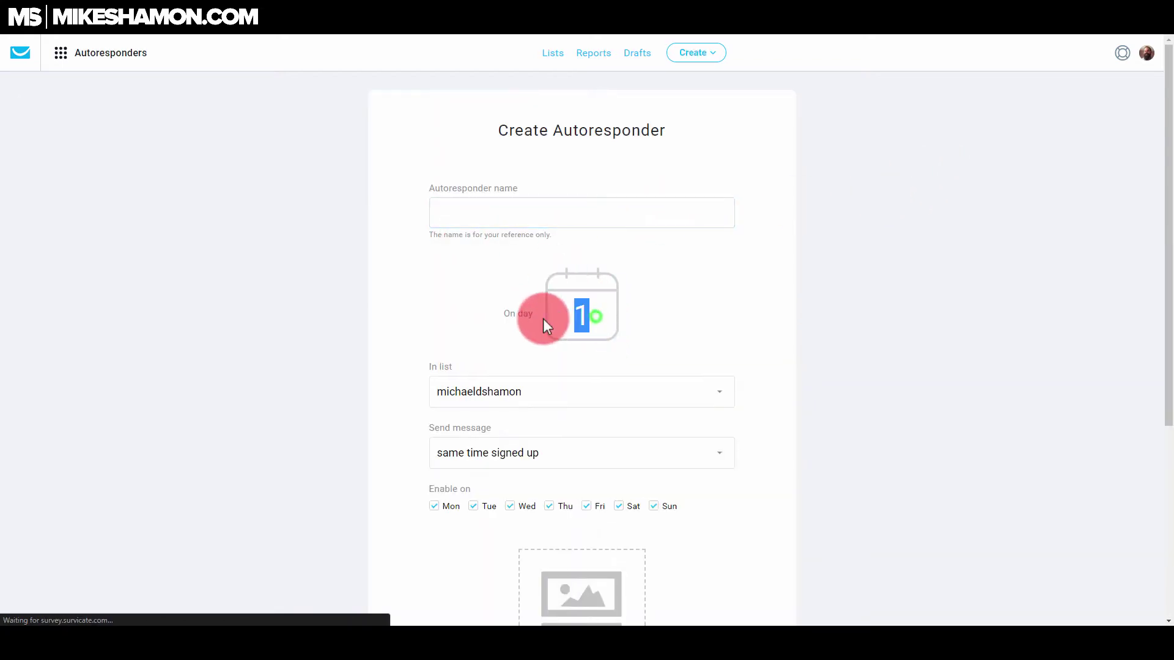
pyautogui.click(479, 216)
pyautogui.write('Email Title Here')
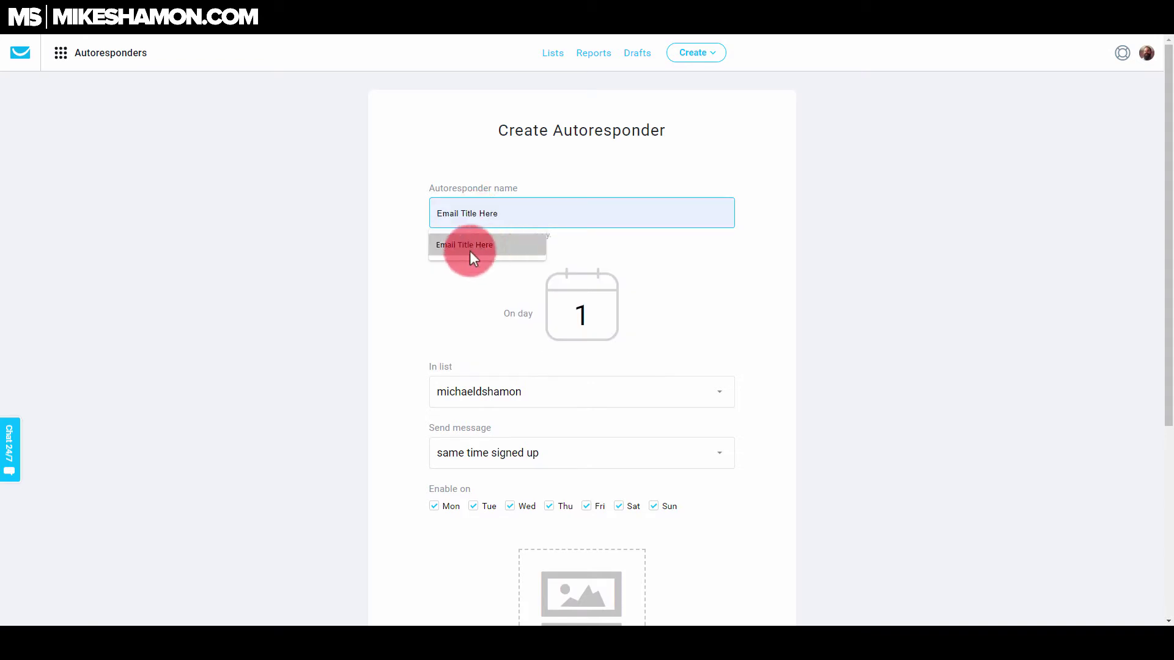
pyautogui.click(469, 250)
pyautogui.write('2')
pyautogui.doubleClick(555, 219)
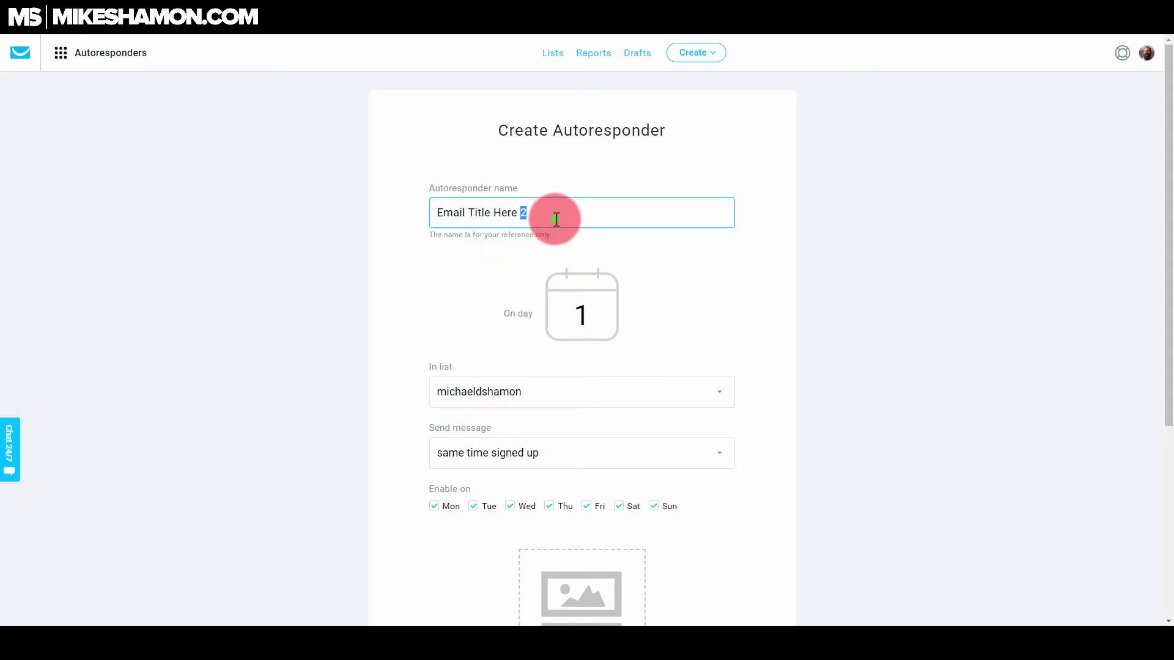
pyautogui.tripleClick(555, 219)
pyautogui.click(868, 273)
# Set the autoresponder's In list to example_list_yt_24.
pyautogui.scroll(-2, 482, 382)
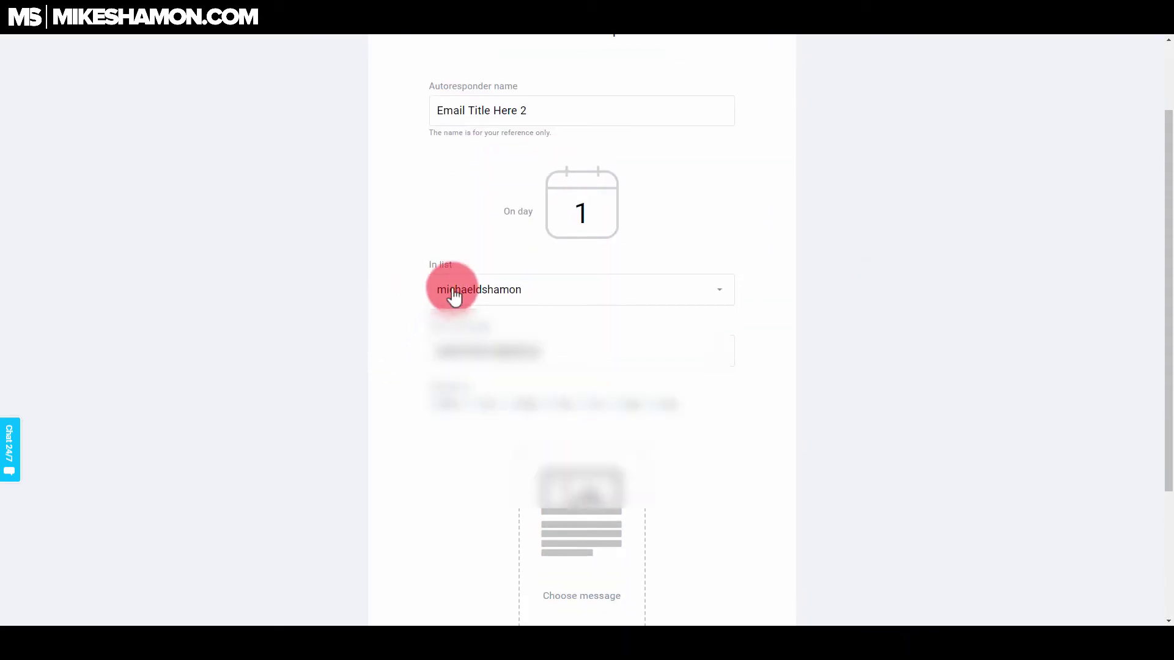
pyautogui.click(453, 293)
pyautogui.click(493, 446)
pyautogui.click(480, 351)
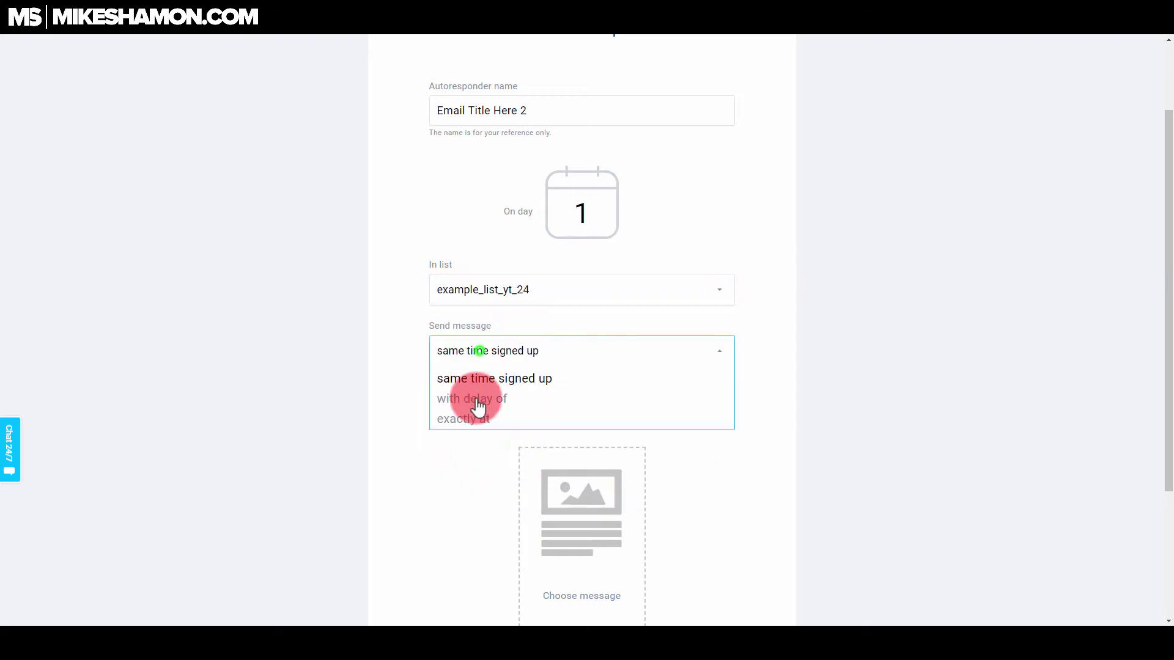
pyautogui.click(376, 346)
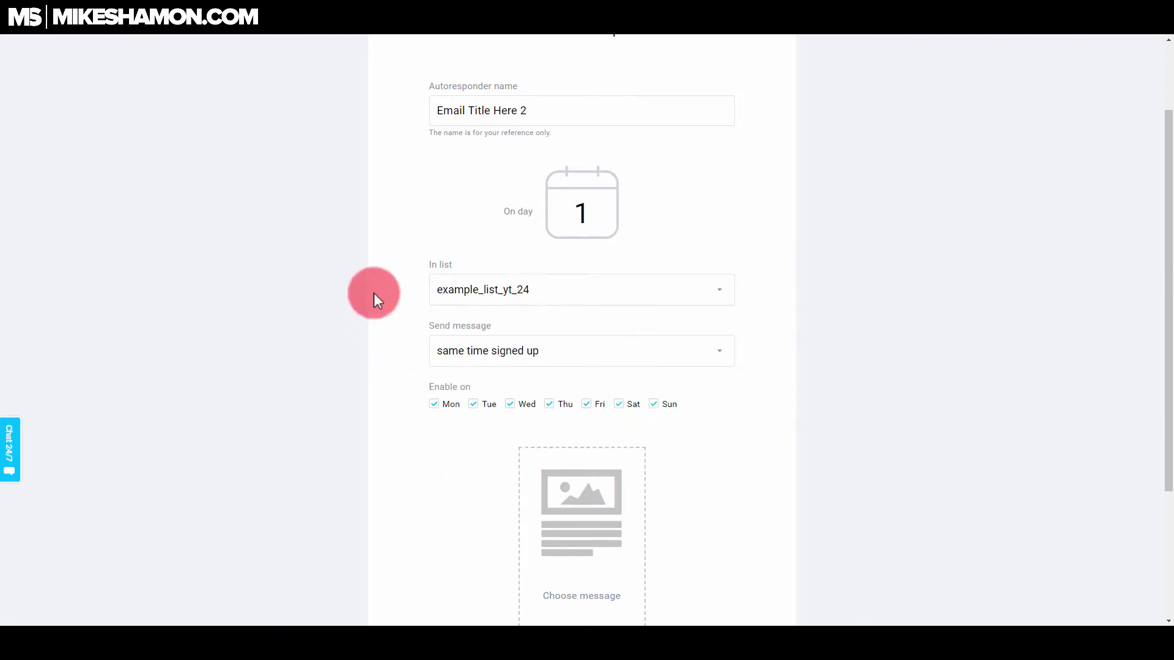
pyautogui.scroll(-2, 408, 290)
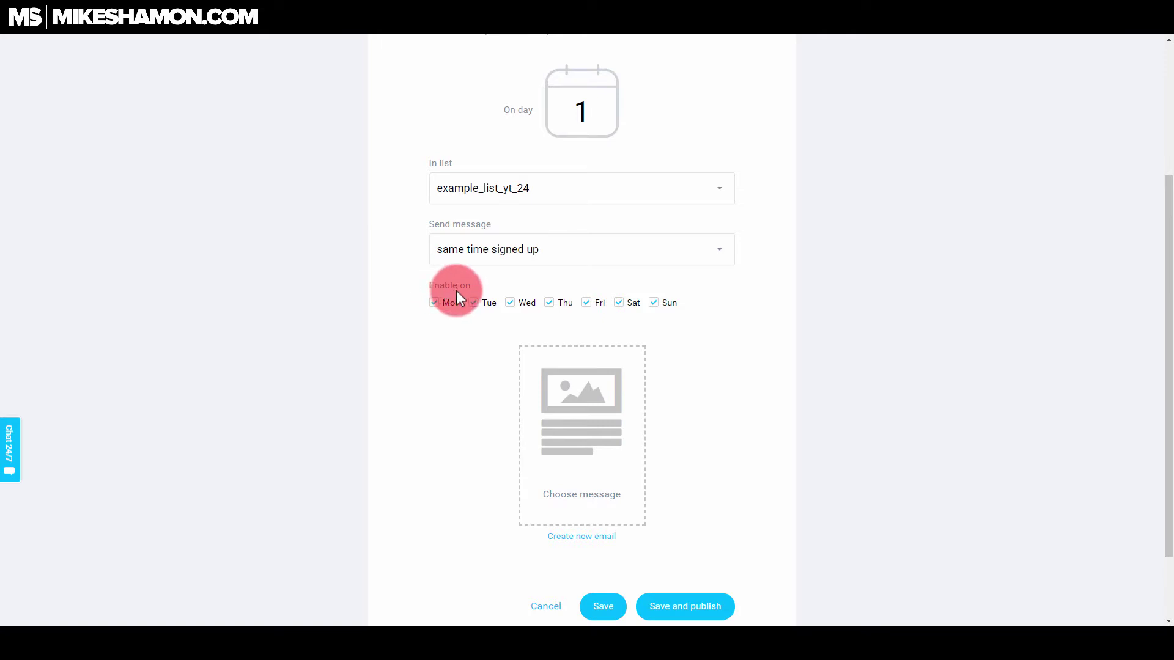
# Send it exactly at 9:00 am, with Time Travel on for each recipient's local time.
pyautogui.click(639, 251)
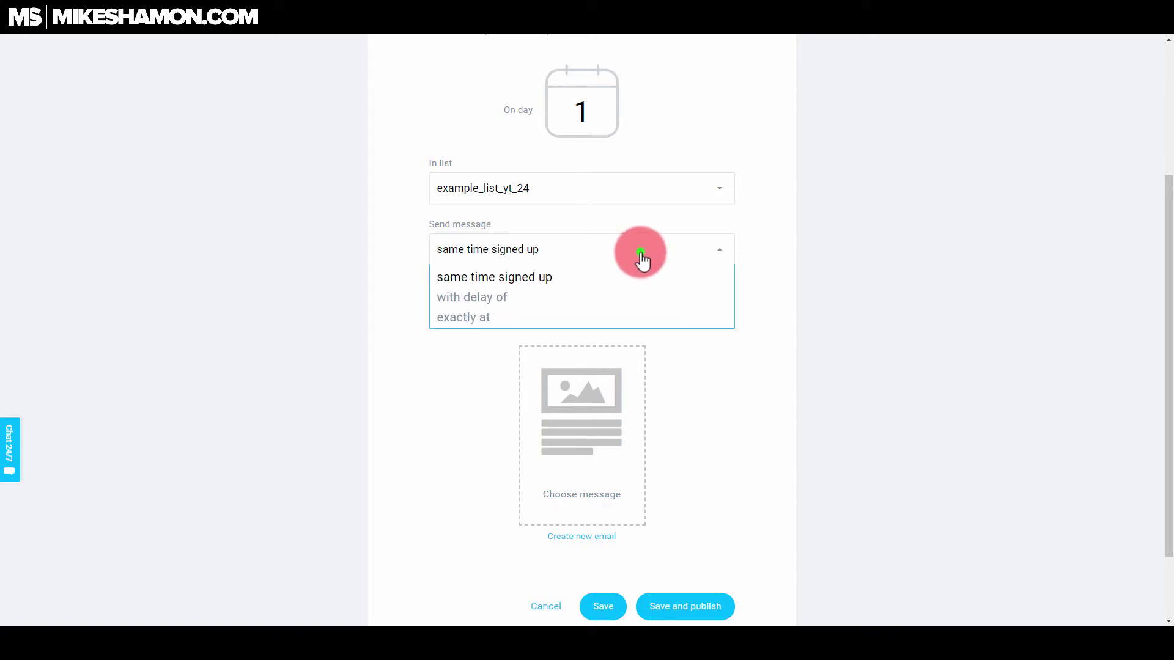
pyautogui.click(461, 316)
pyautogui.click(492, 314)
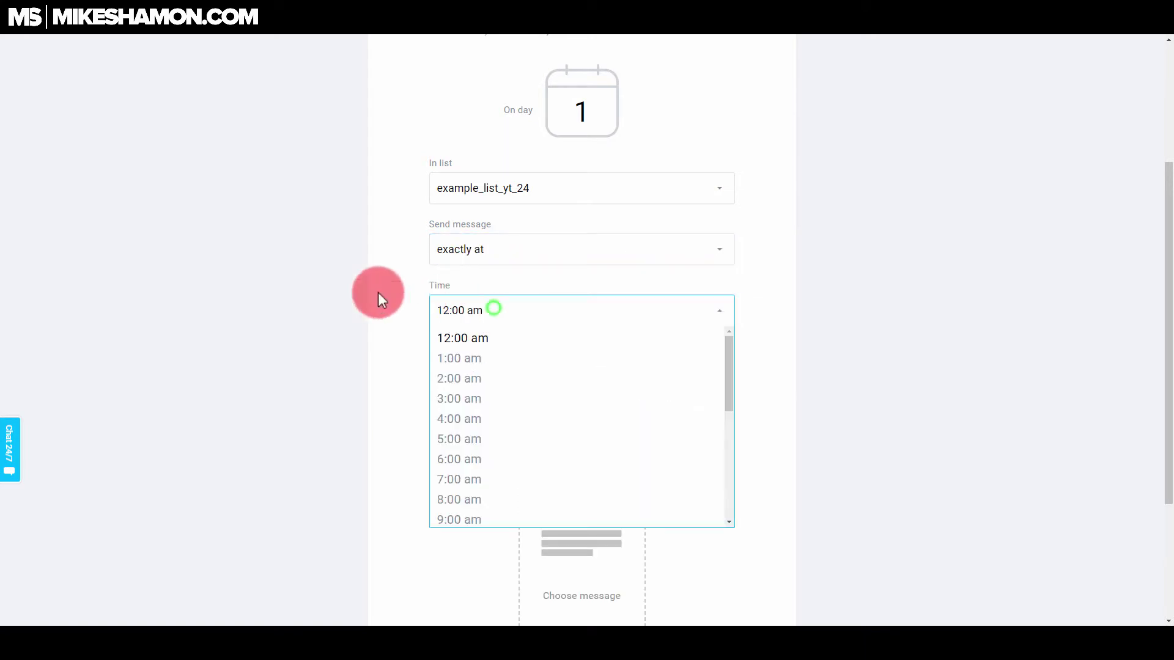
pyautogui.scroll(-2, 462, 461)
pyautogui.scroll(-1, 463, 461)
pyautogui.click(459, 416)
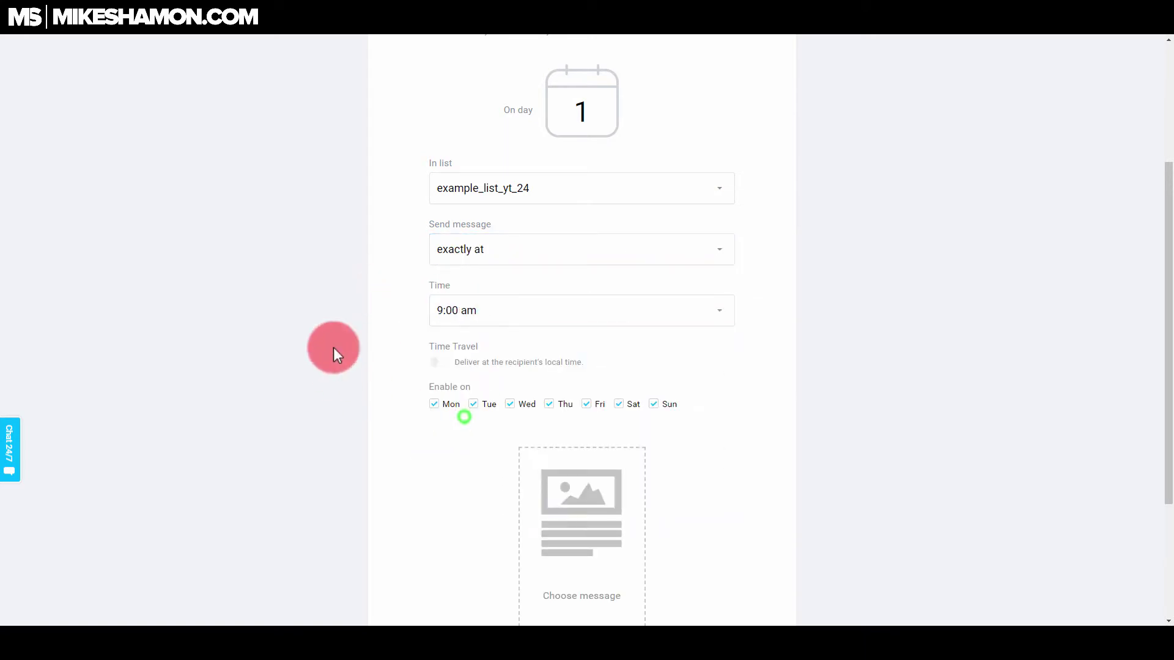
pyautogui.scroll(-2, 376, 334)
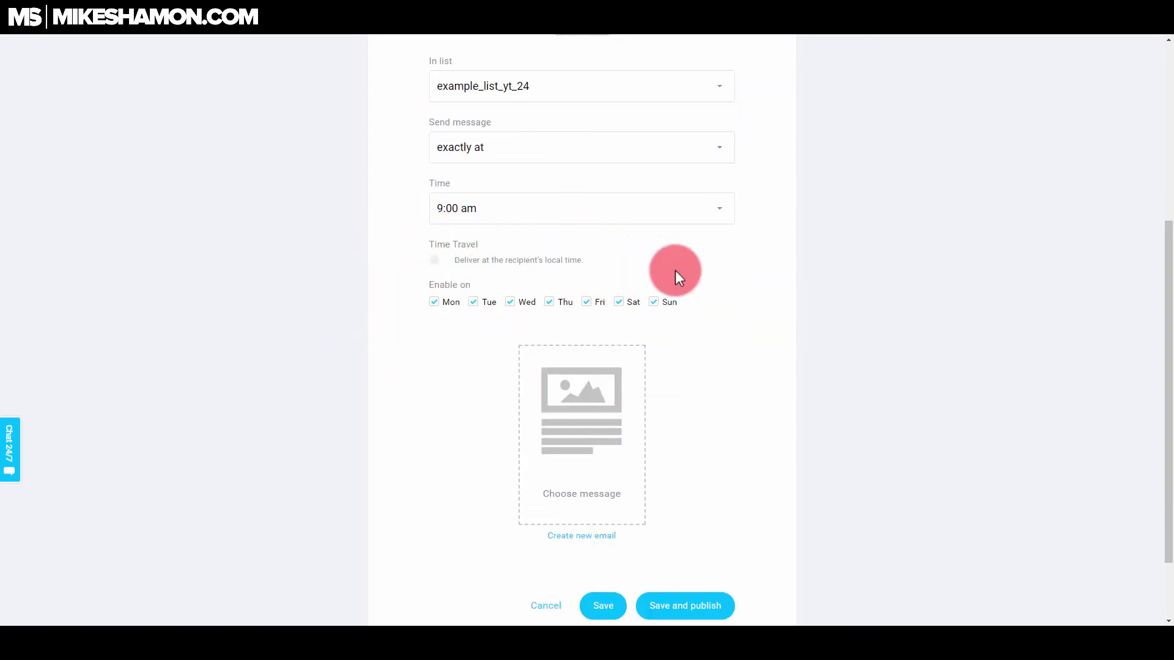
pyautogui.click(440, 262)
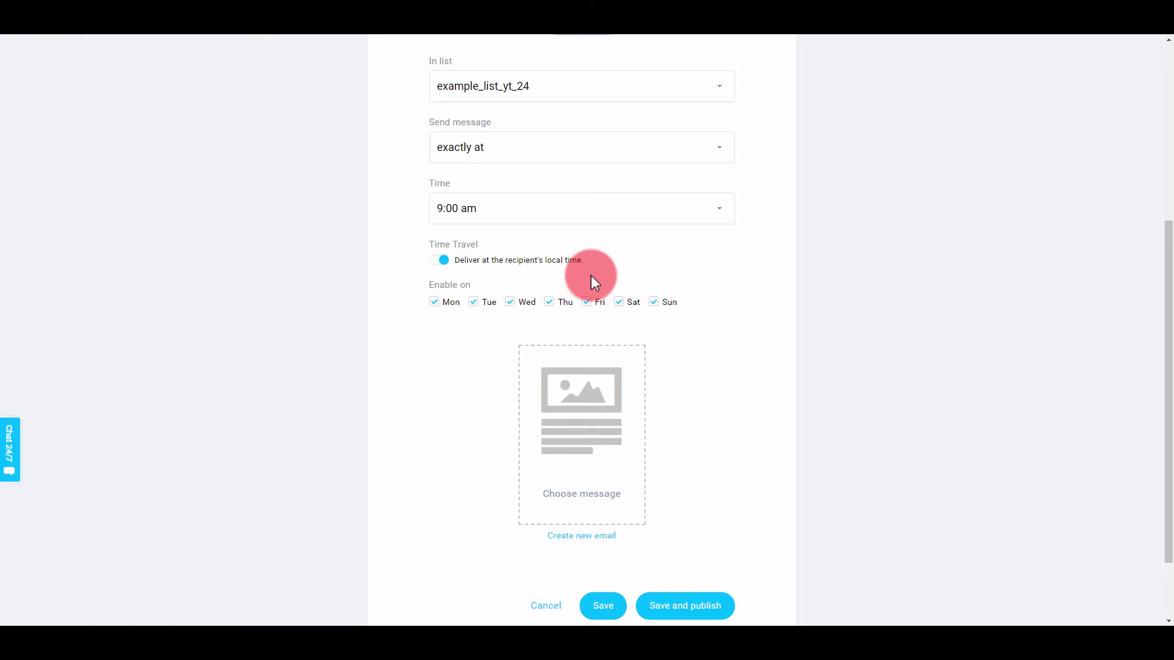
pyautogui.scroll(-2, 622, 234)
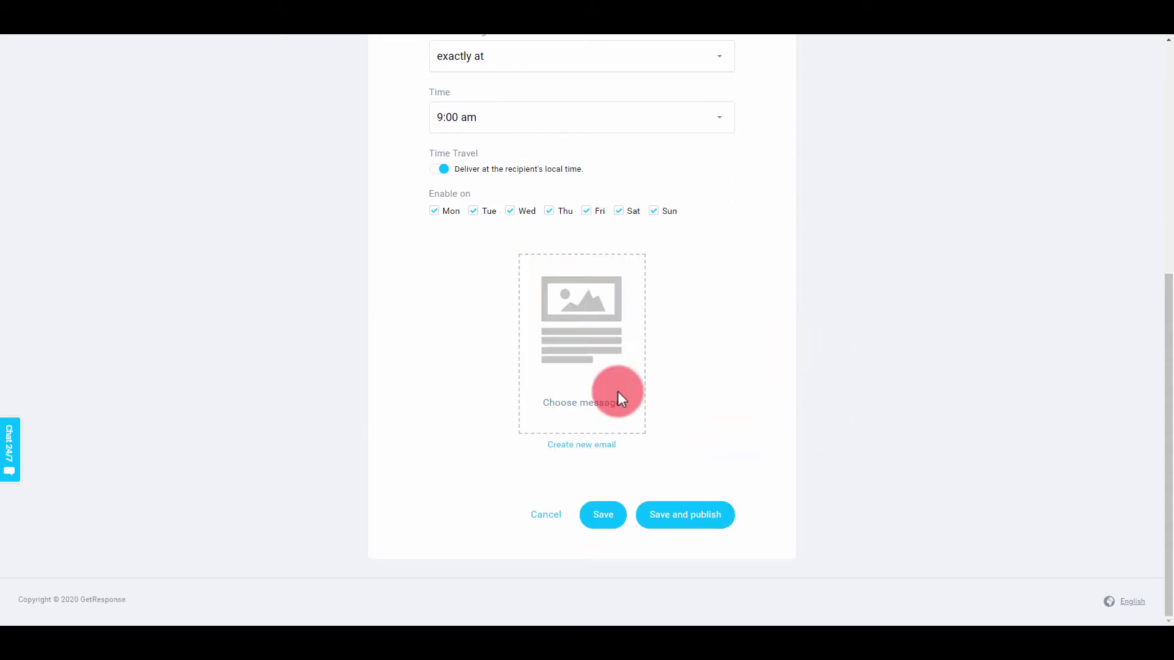
pyautogui.scroll(6, 763, 223)
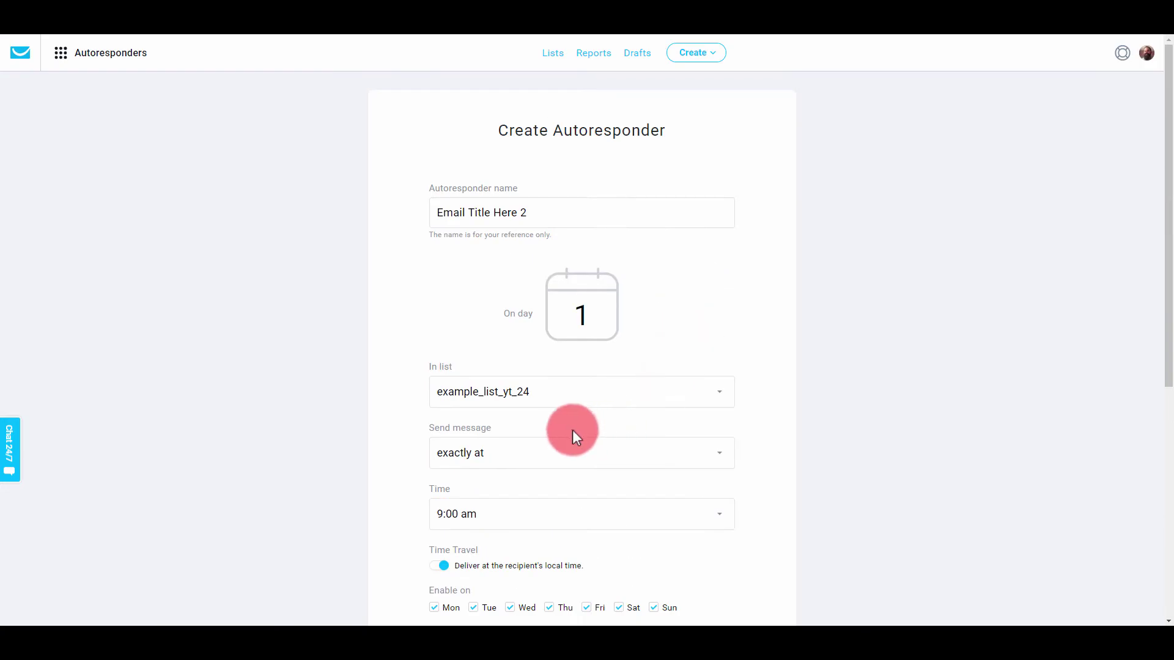
pyautogui.scroll(-2, 572, 431)
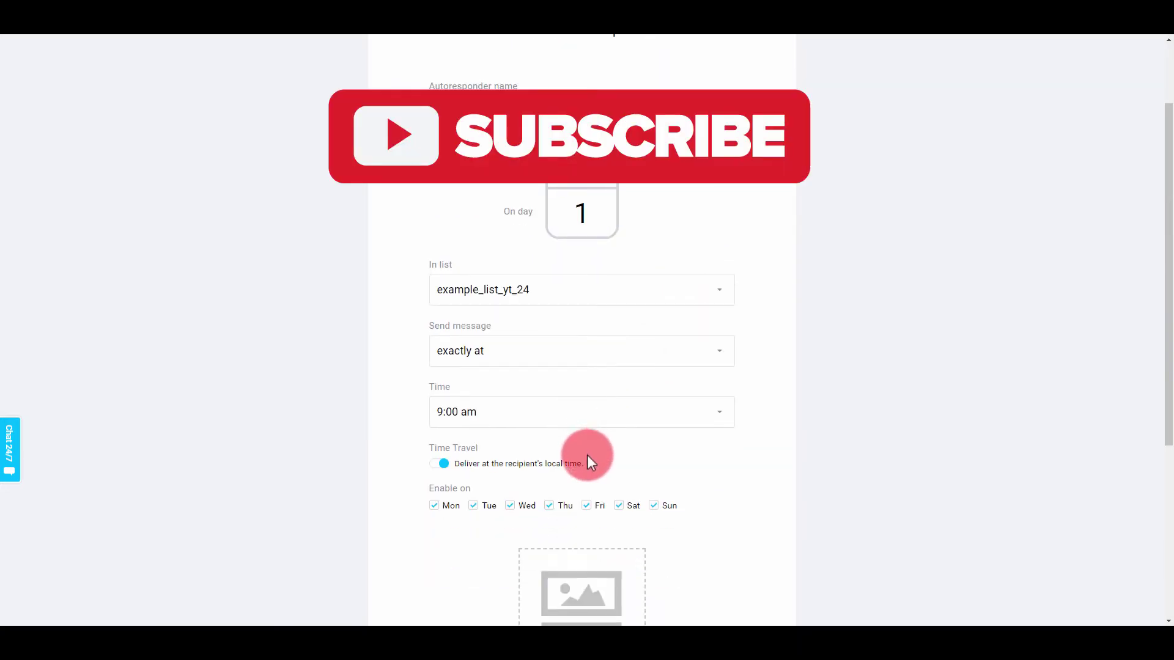
# Choose the saved 'Email Title Here' message from the Autoresponder tab as the day-1 content.
pyautogui.scroll(-4, 590, 463)
pyautogui.scroll(-2, 694, 474)
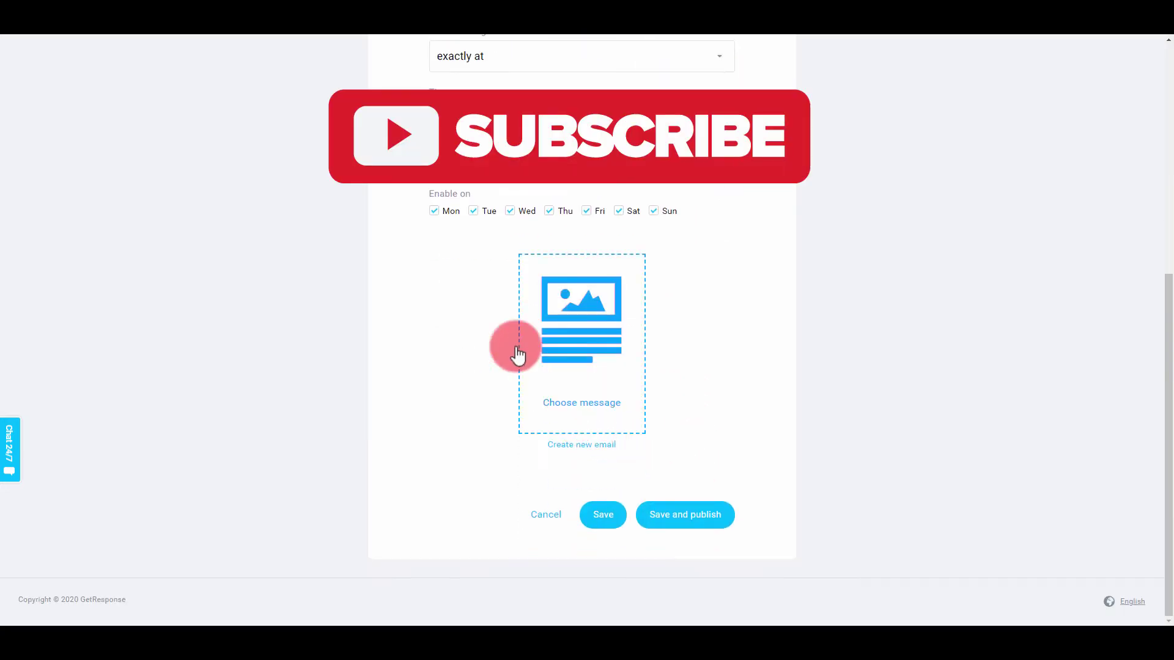
pyautogui.click(590, 345)
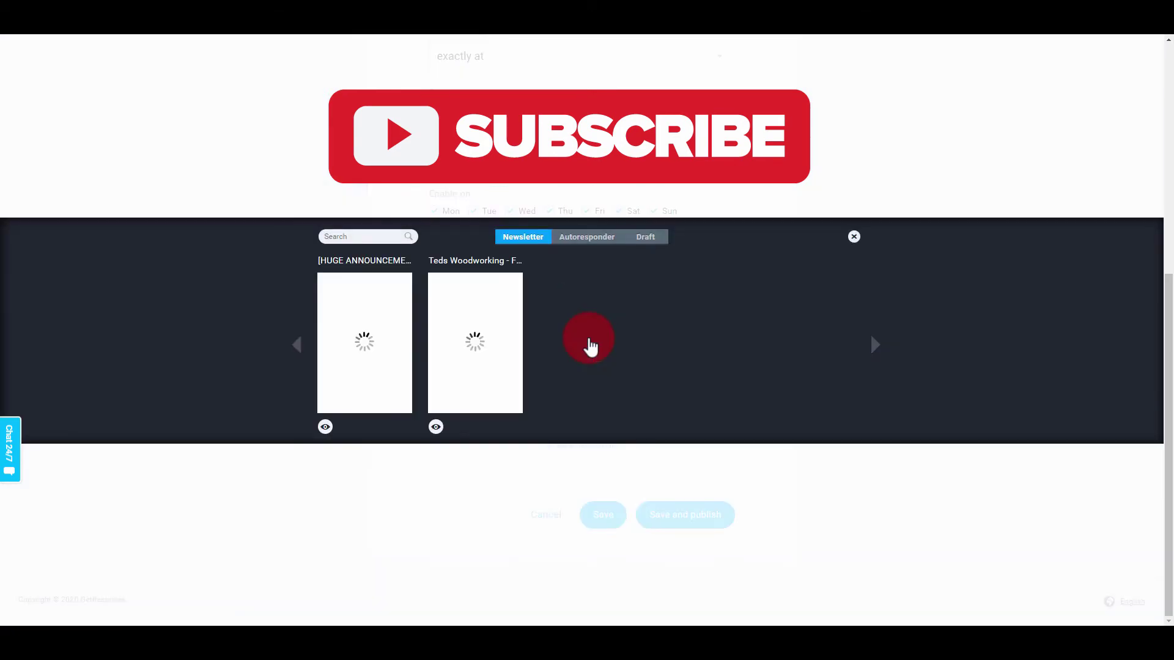
pyautogui.click(586, 239)
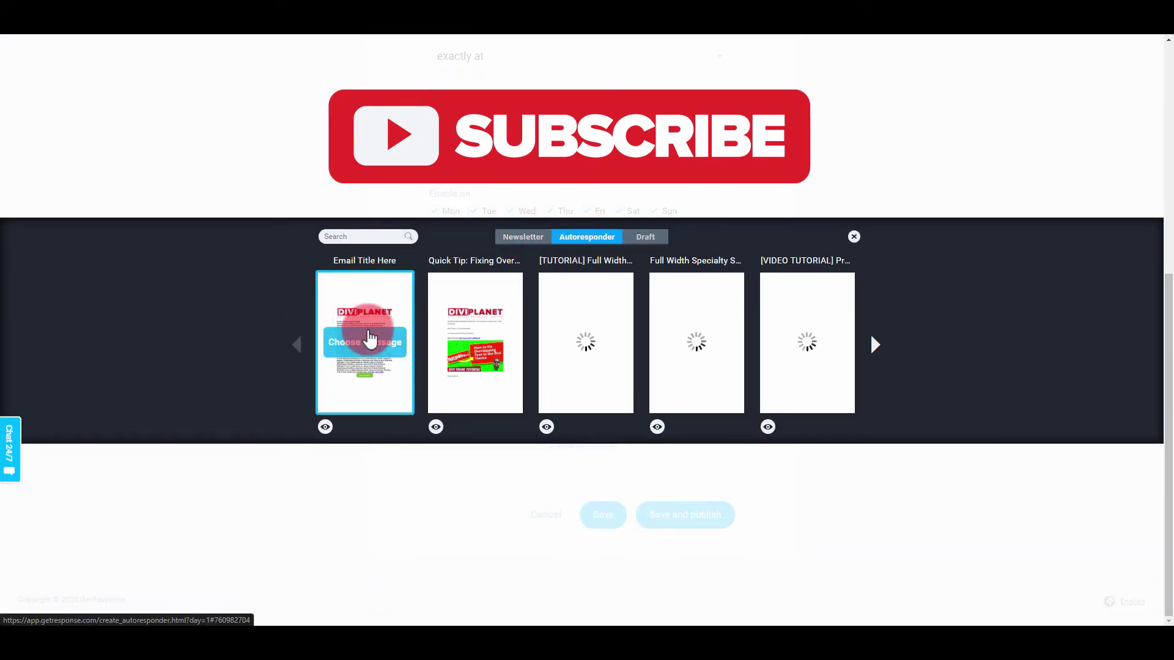
pyautogui.click(365, 344)
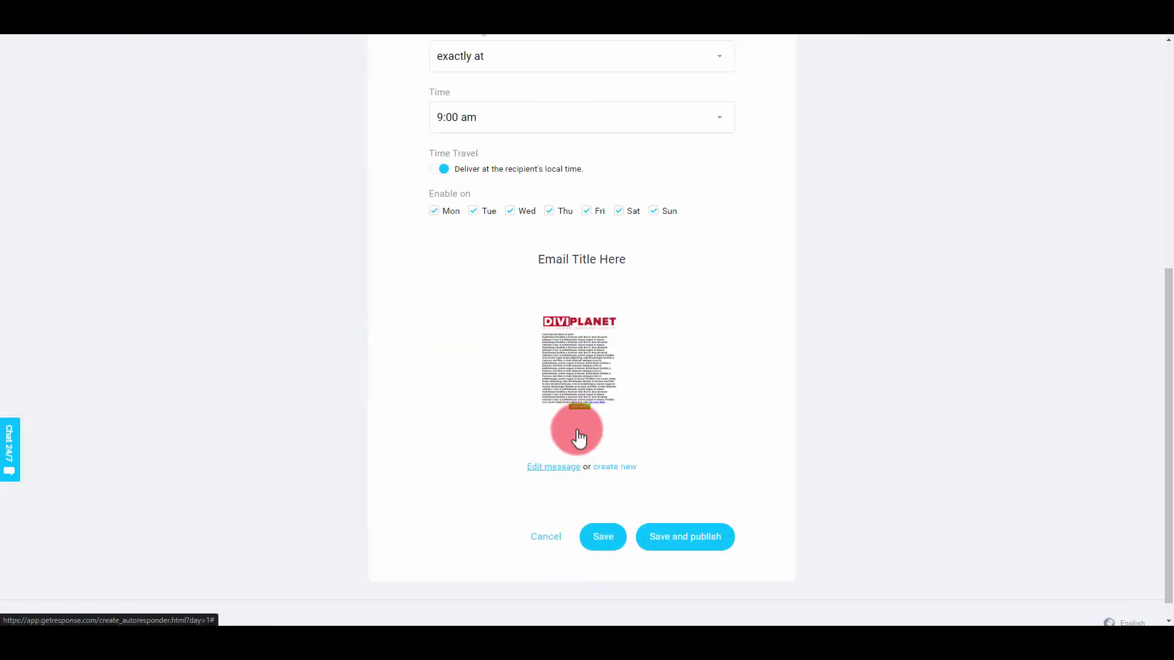
pyautogui.click(567, 400)
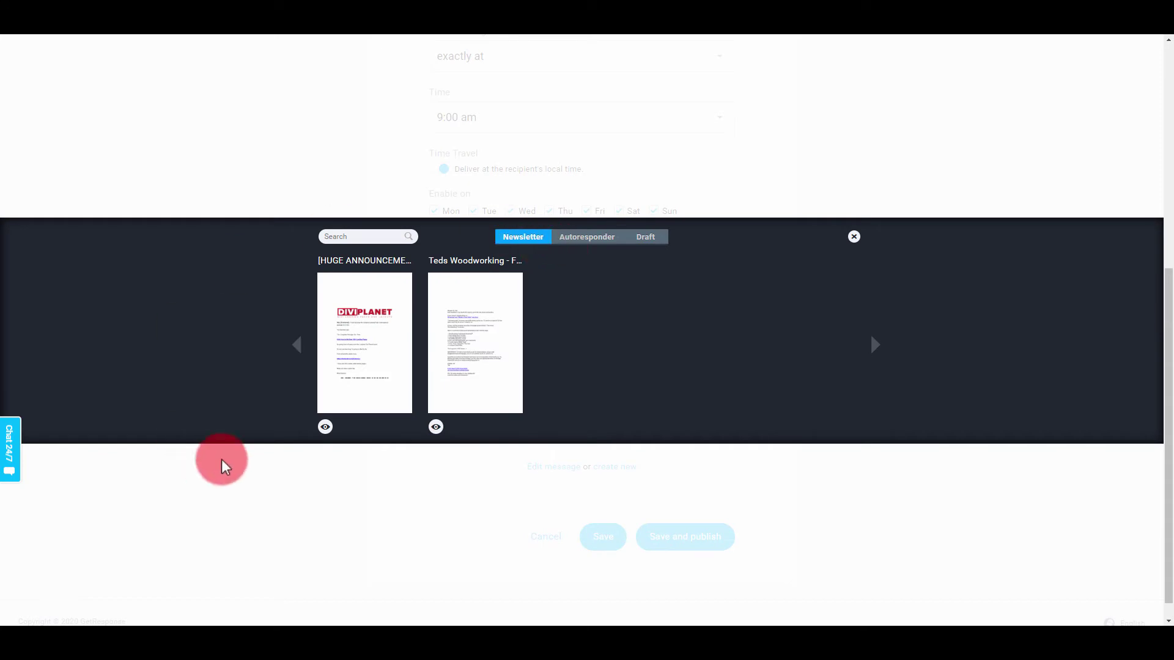
pyautogui.click(854, 236)
pyautogui.click(553, 465)
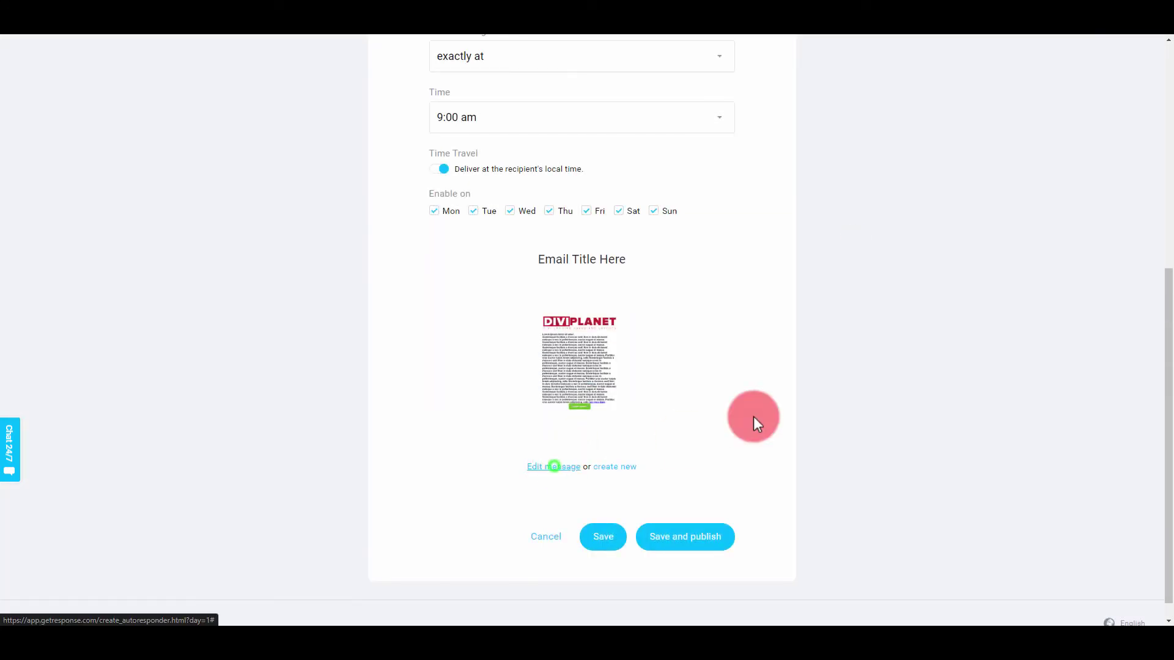
# Append ' 2' to the message name and subject, making both 'Email Title Here 2'.
pyautogui.tripleClick(540, 185)
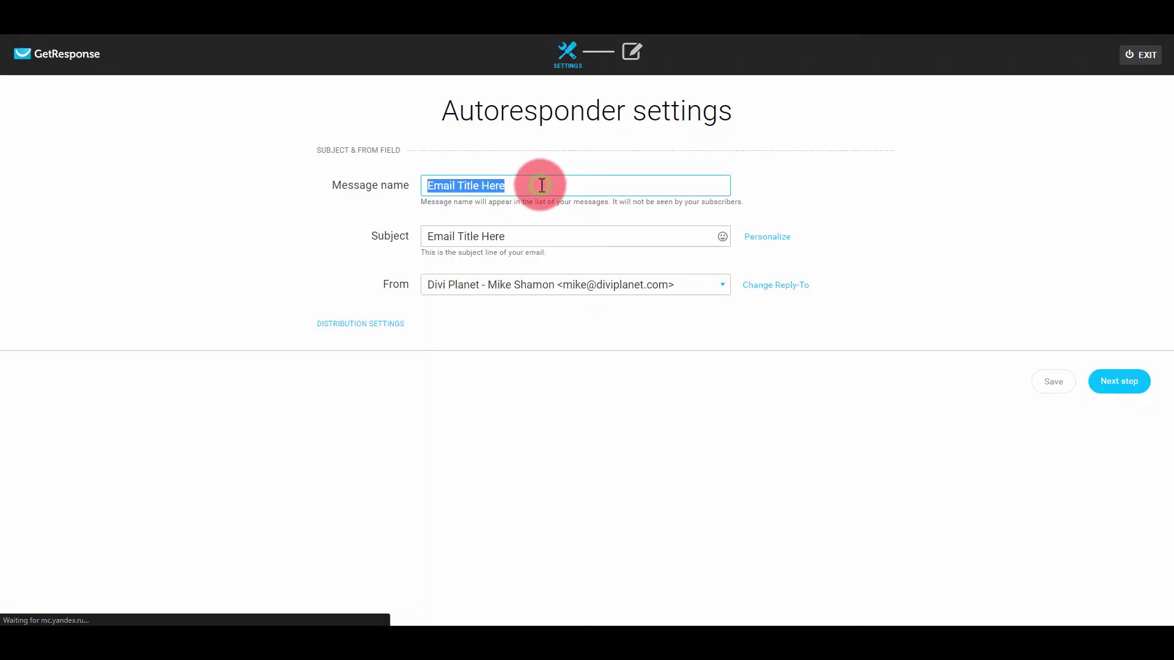
pyautogui.click(540, 186)
pyautogui.write('2')
pyautogui.tripleClick(535, 239)
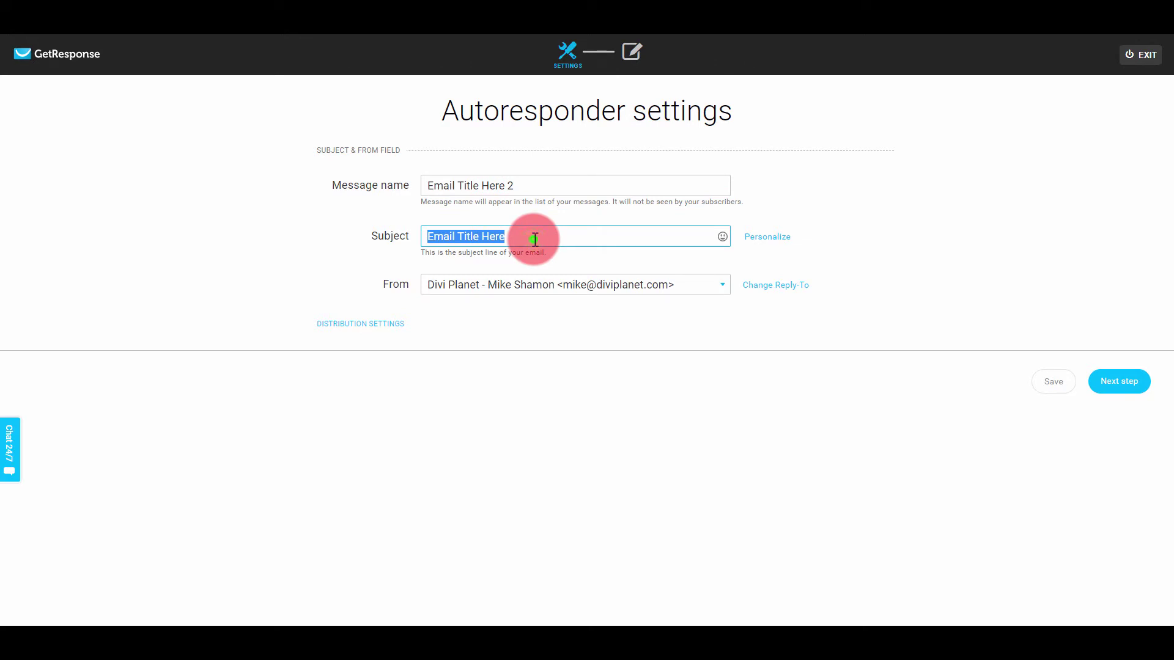
pyautogui.click(535, 239)
pyautogui.write('2')
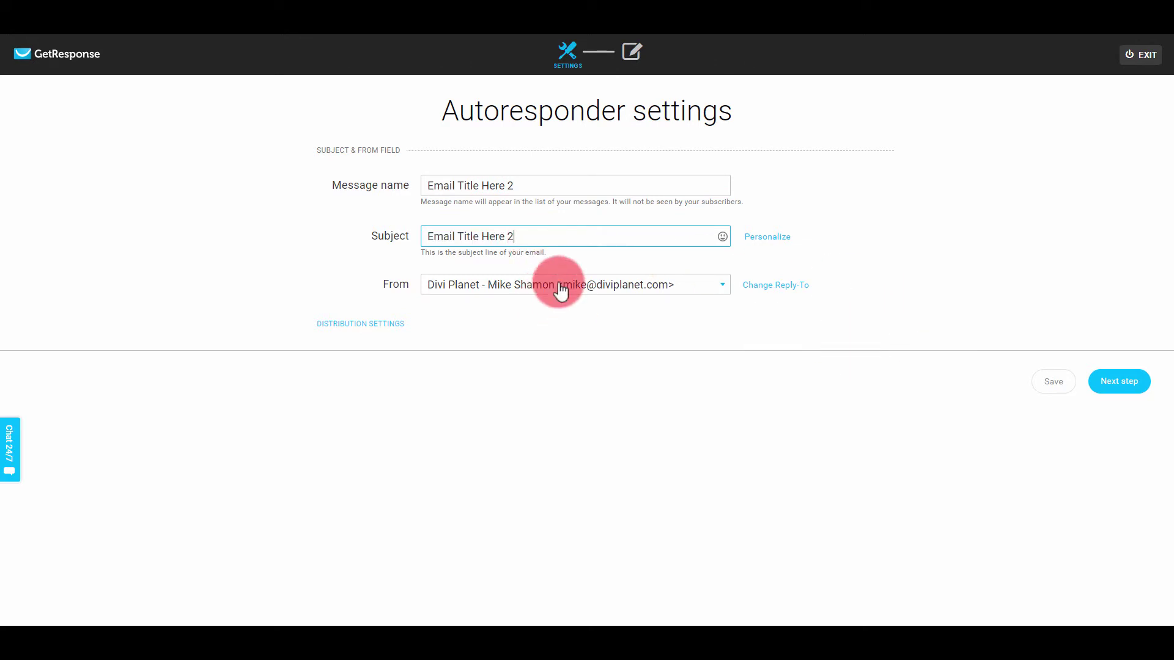
pyautogui.click(1125, 385)
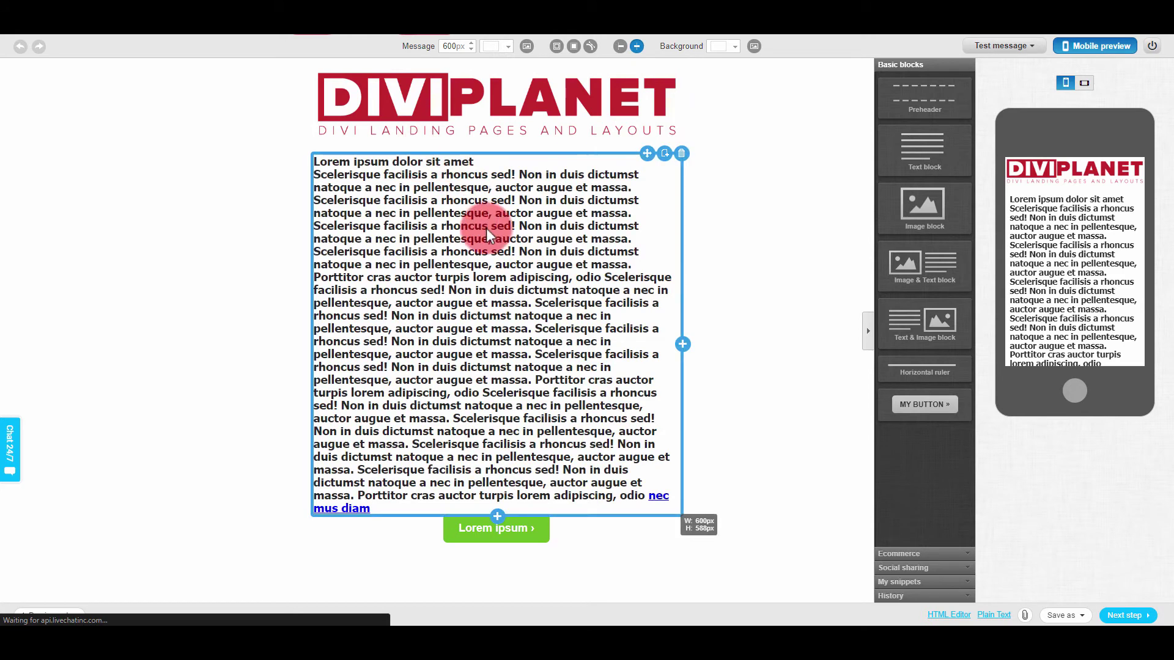
# Insert an Image block below the Divi Planet logo and delete an extra Text block.
pyautogui.click(434, 231)
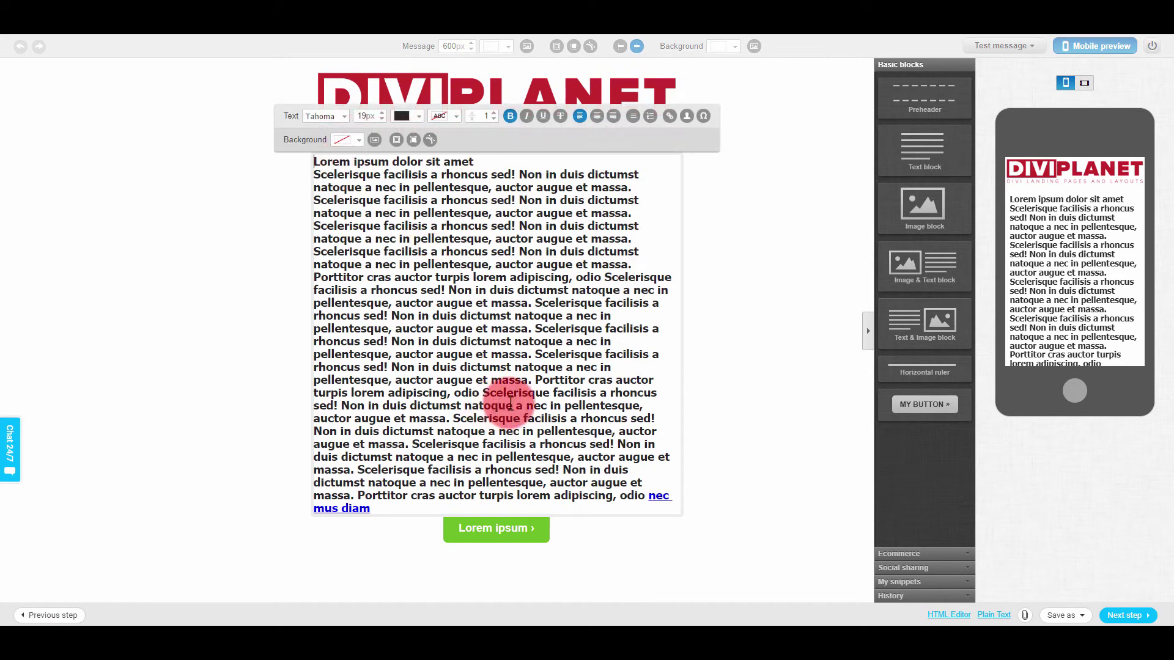
pyautogui.moveTo(923, 209); pyautogui.dragTo(467, 140)
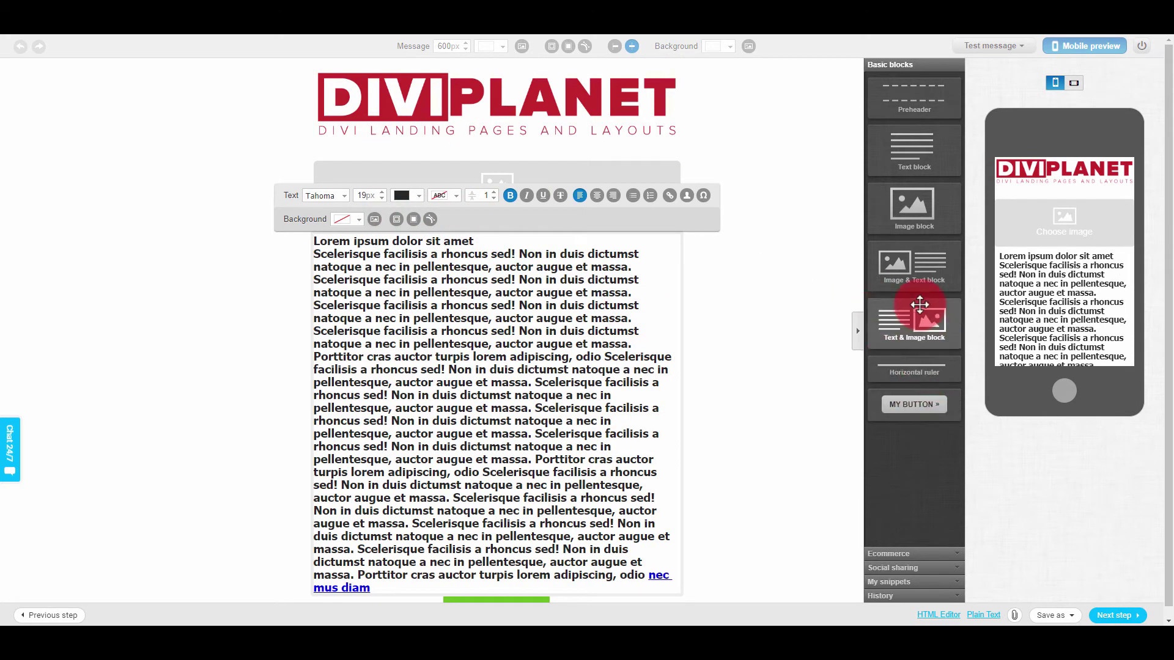
pyautogui.moveTo(911, 153); pyautogui.dragTo(497, 160)
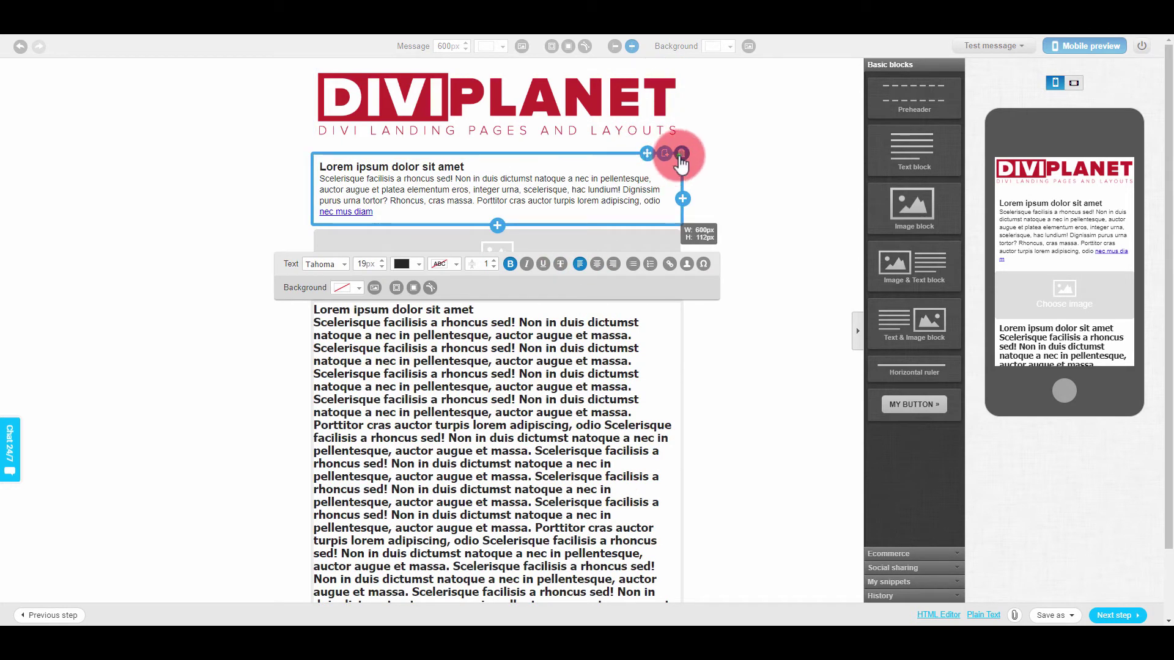
pyautogui.click(681, 153)
pyautogui.scroll(-1, 629, 354)
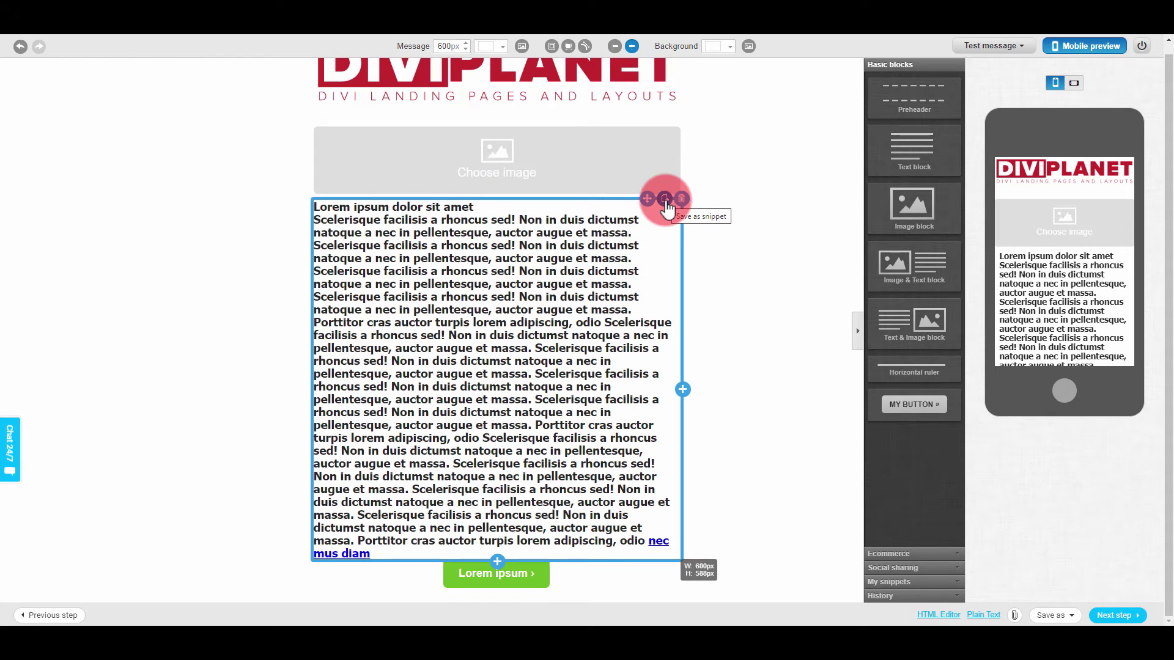
# Drop in the saved Download Landing Page 3 snippet, then delete the orange Download Landing Page button.
pyautogui.click(909, 584)
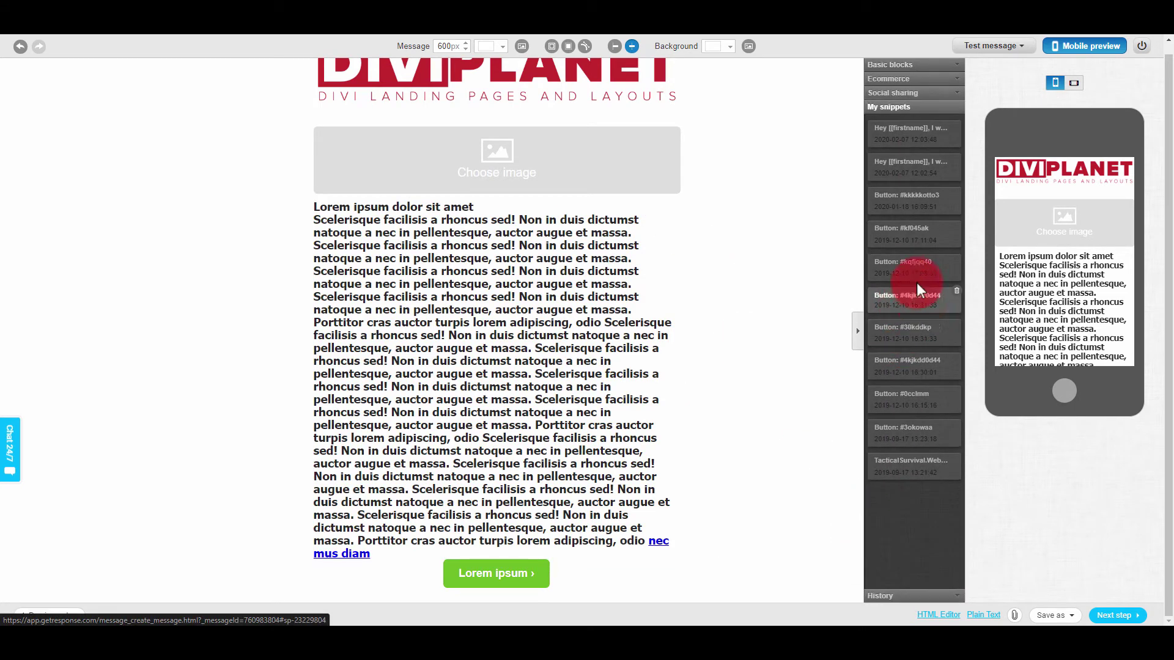
pyautogui.moveTo(921, 302); pyautogui.dragTo(472, 567)
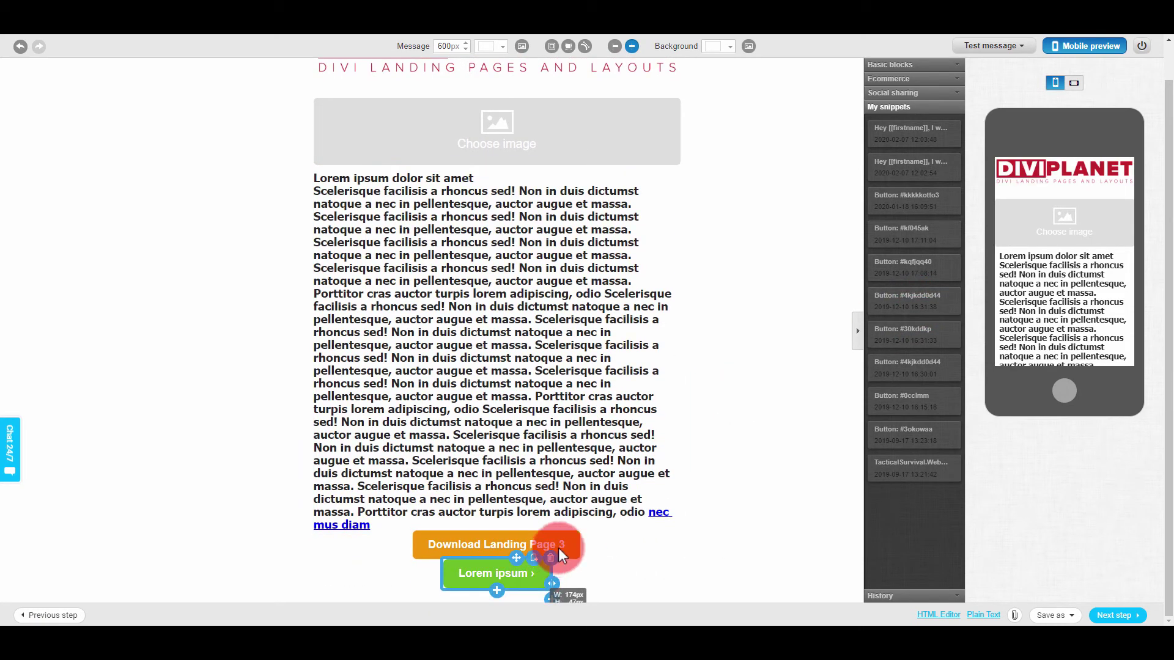
pyautogui.moveTo(560, 553)
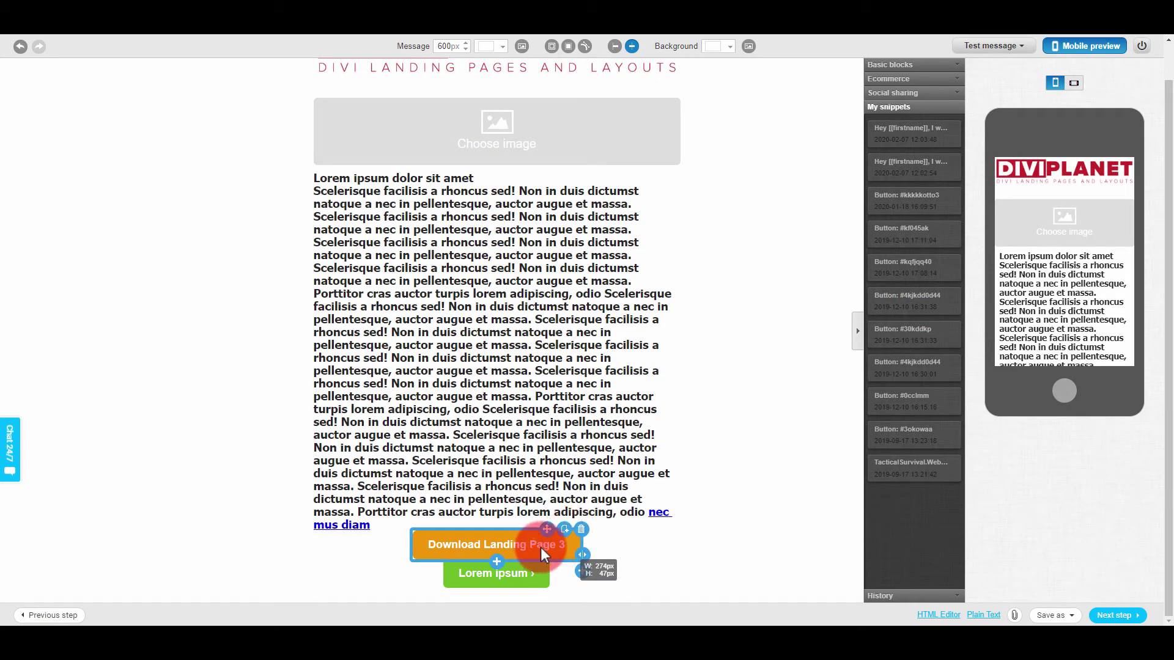
pyautogui.click(581, 531)
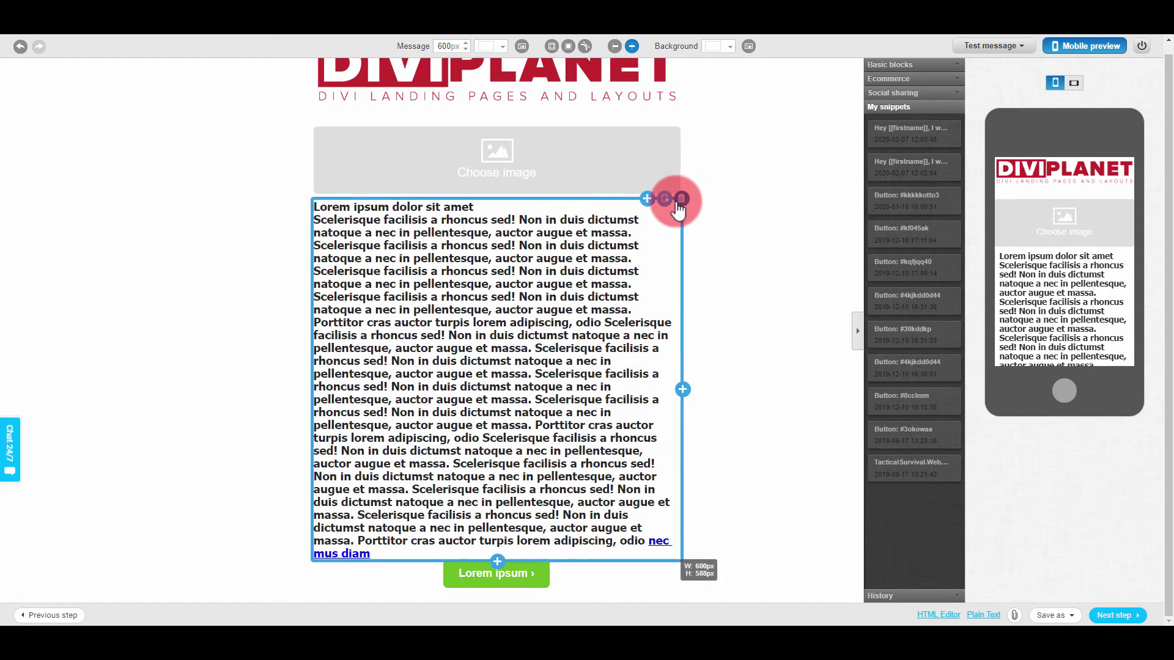
# Duplicate and delete the text block, then add and remove a column, leaving one full-width block.
pyautogui.click(516, 527)
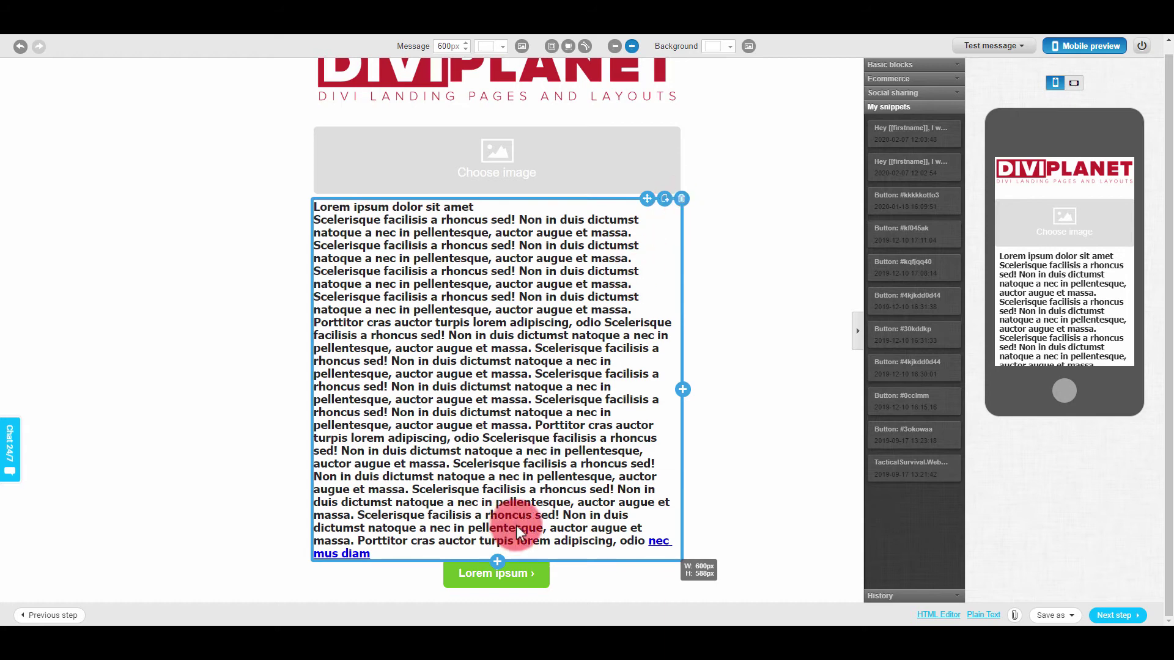
pyautogui.click(498, 561)
pyautogui.scroll(-3, 526, 464)
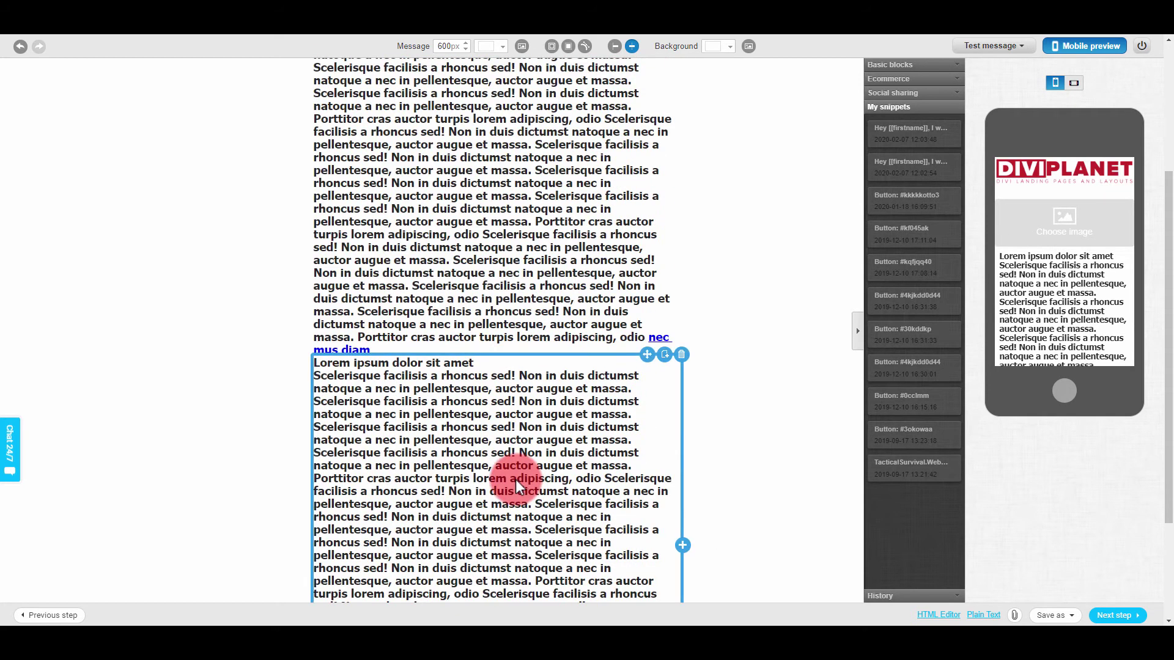
pyautogui.click(675, 357)
pyautogui.click(682, 377)
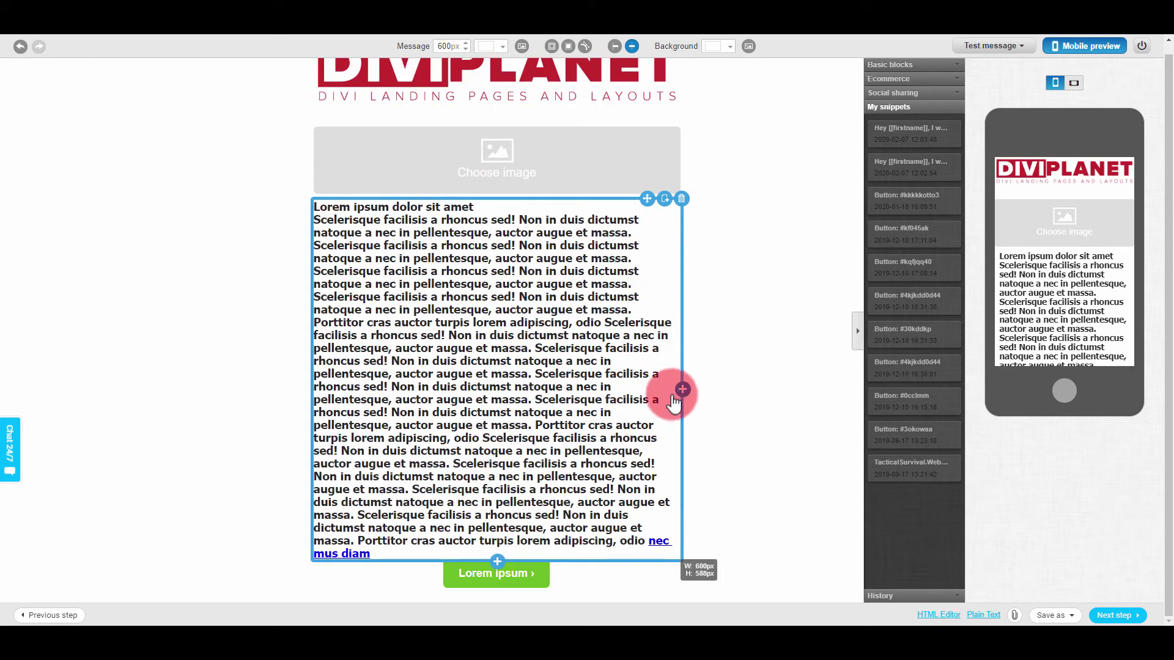
pyautogui.click(682, 389)
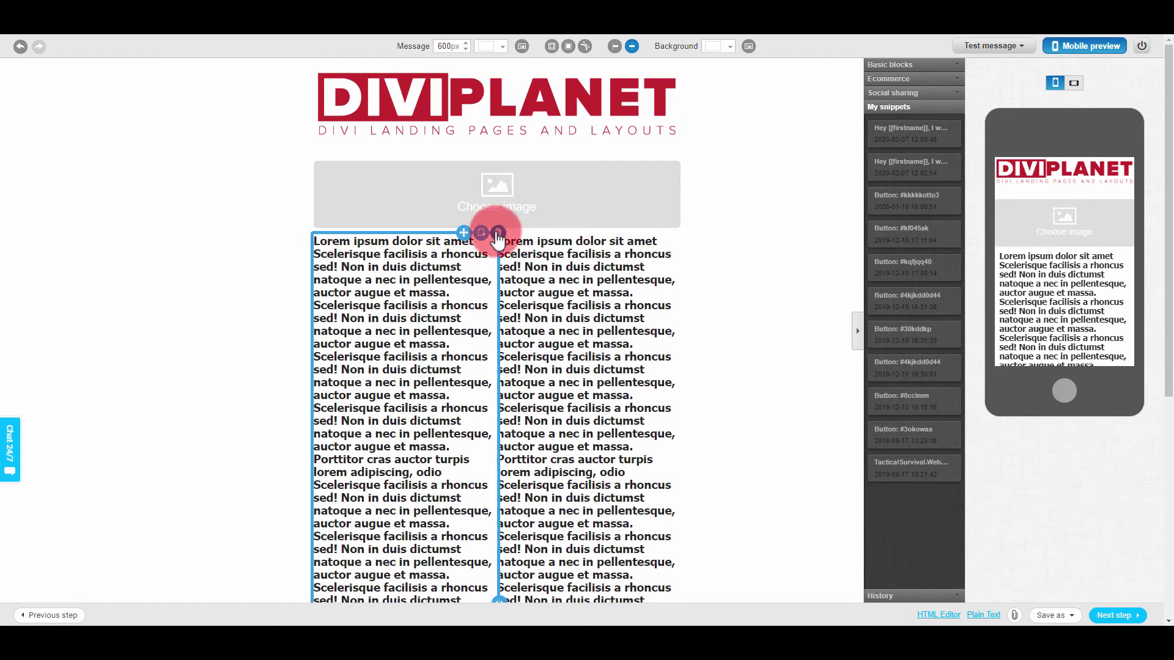
pyautogui.click(498, 233)
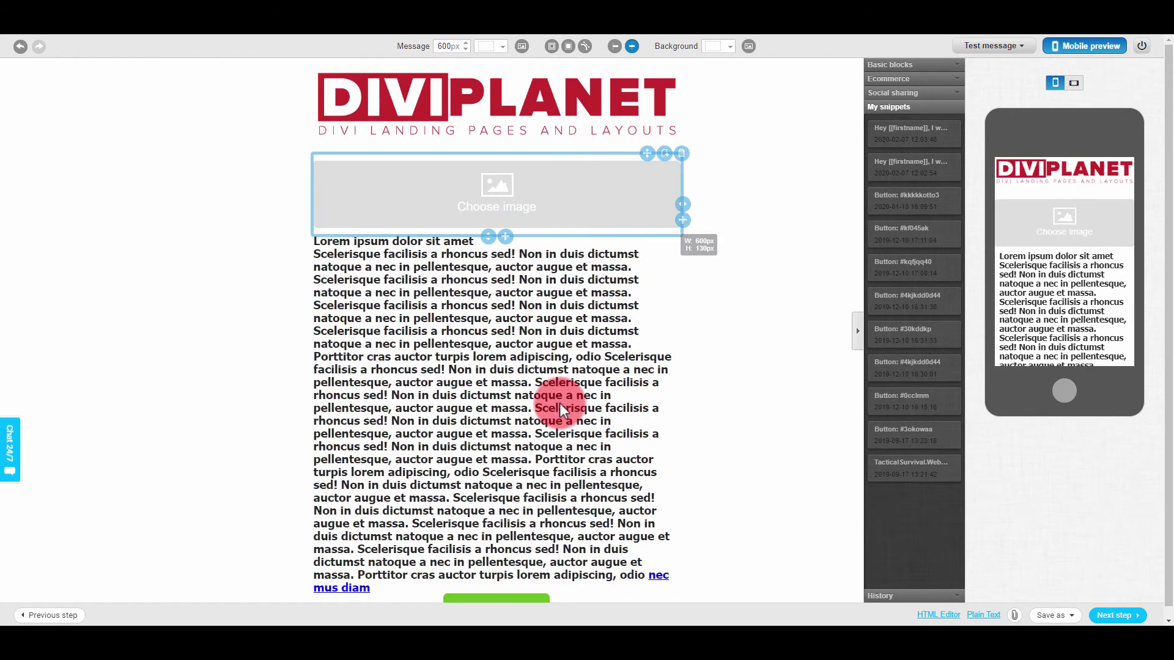
# Move to the final form step and save and publish the Email Title Here 2 autoresponder.
pyautogui.scroll(-1, 849, 490)
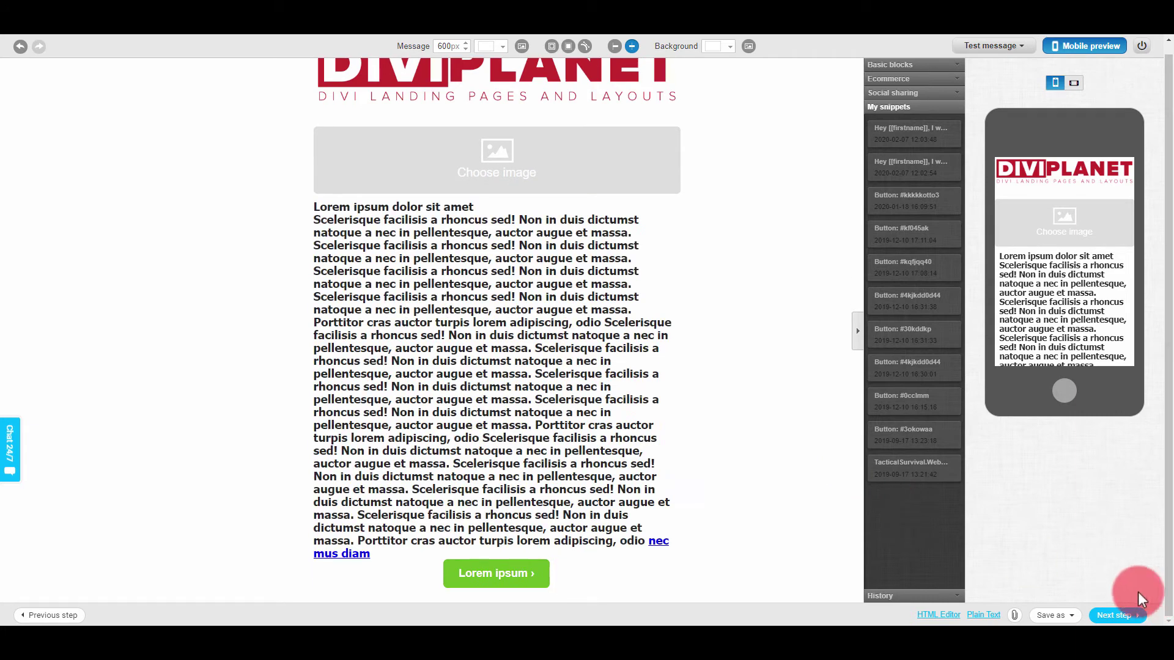
pyautogui.click(1113, 615)
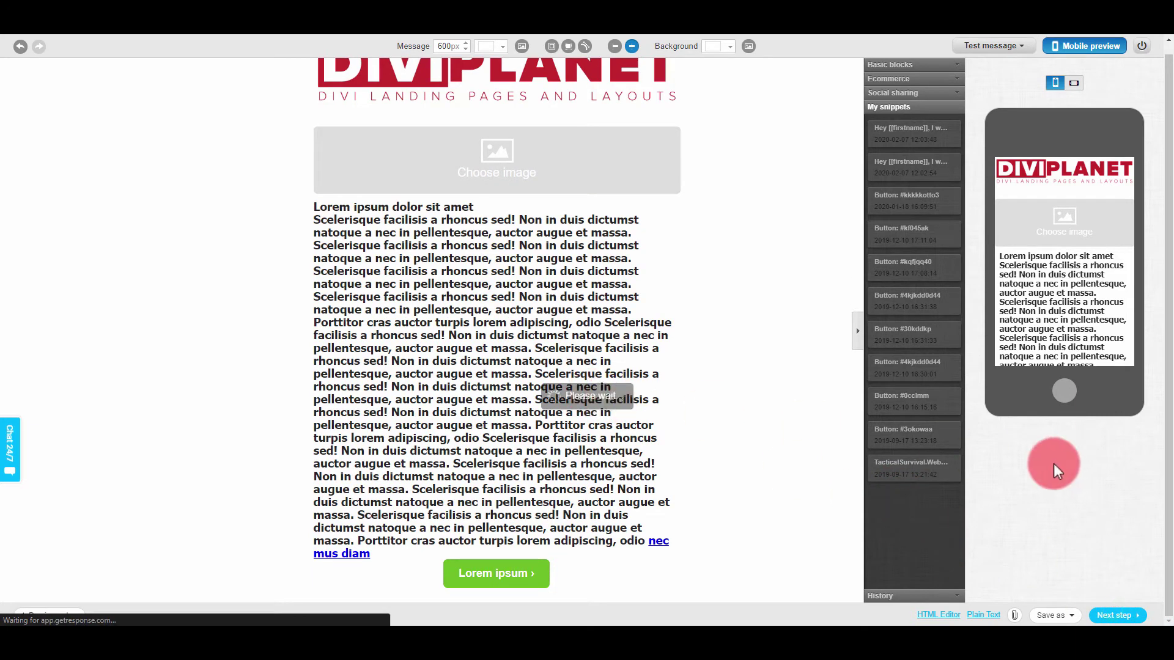
pyautogui.scroll(-5, 581, 523)
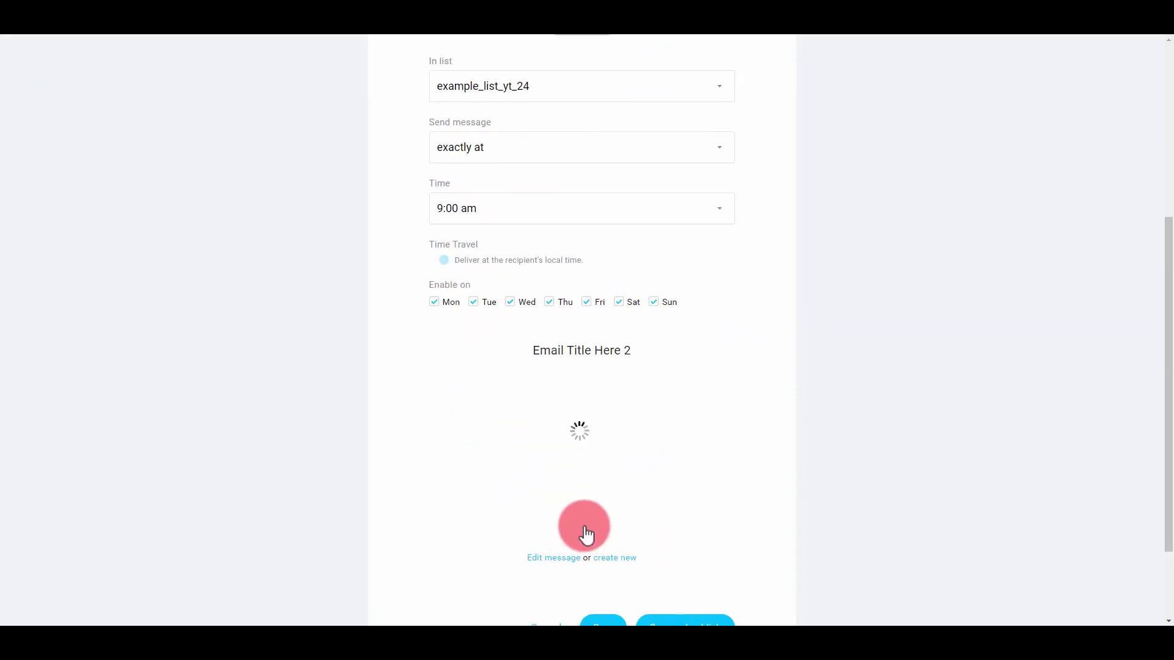
pyautogui.scroll(-2, 648, 547)
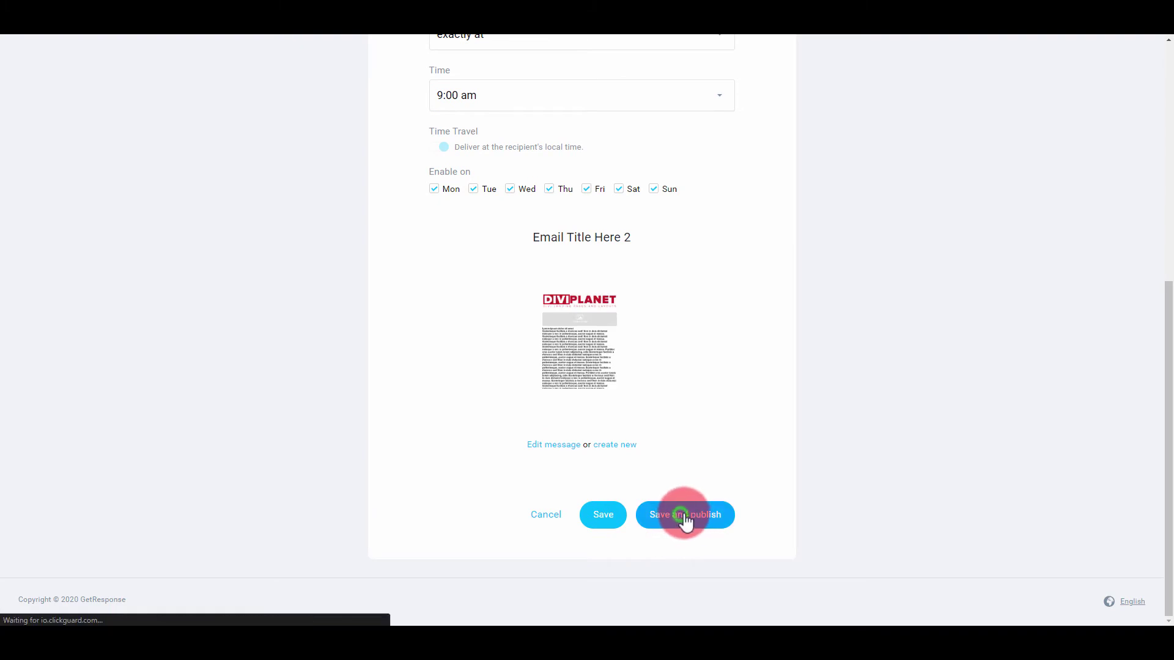
pyautogui.click(704, 512)
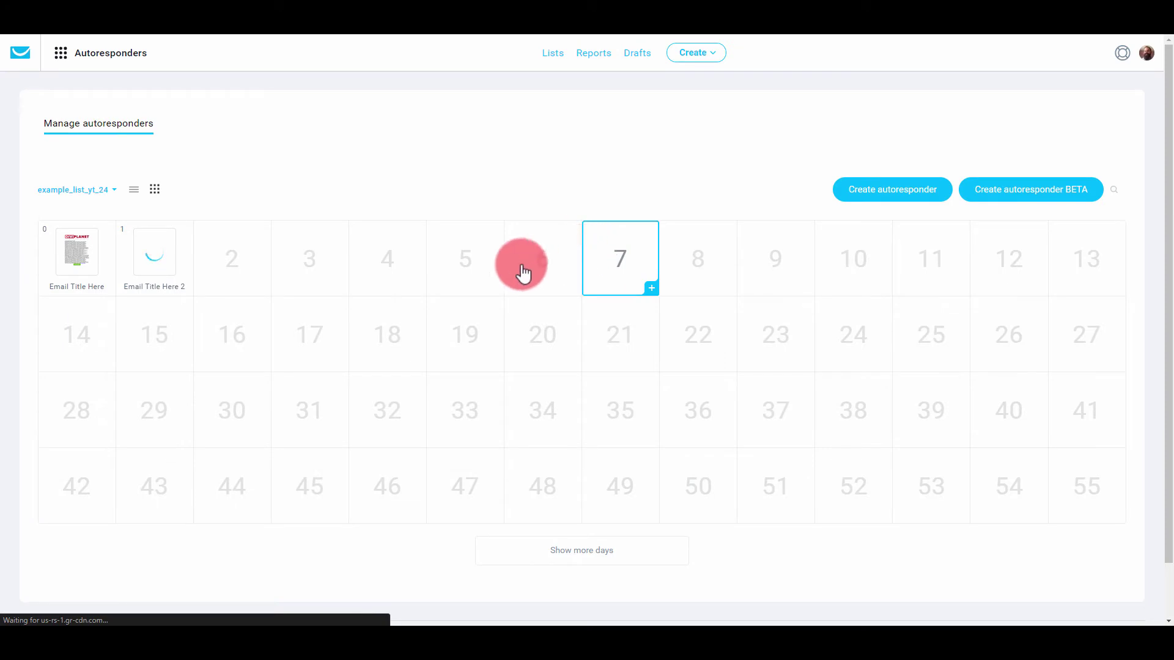
# Show more calendar days and switch the calendar to the divi_planet list.
pyautogui.moveTo(160, 251)
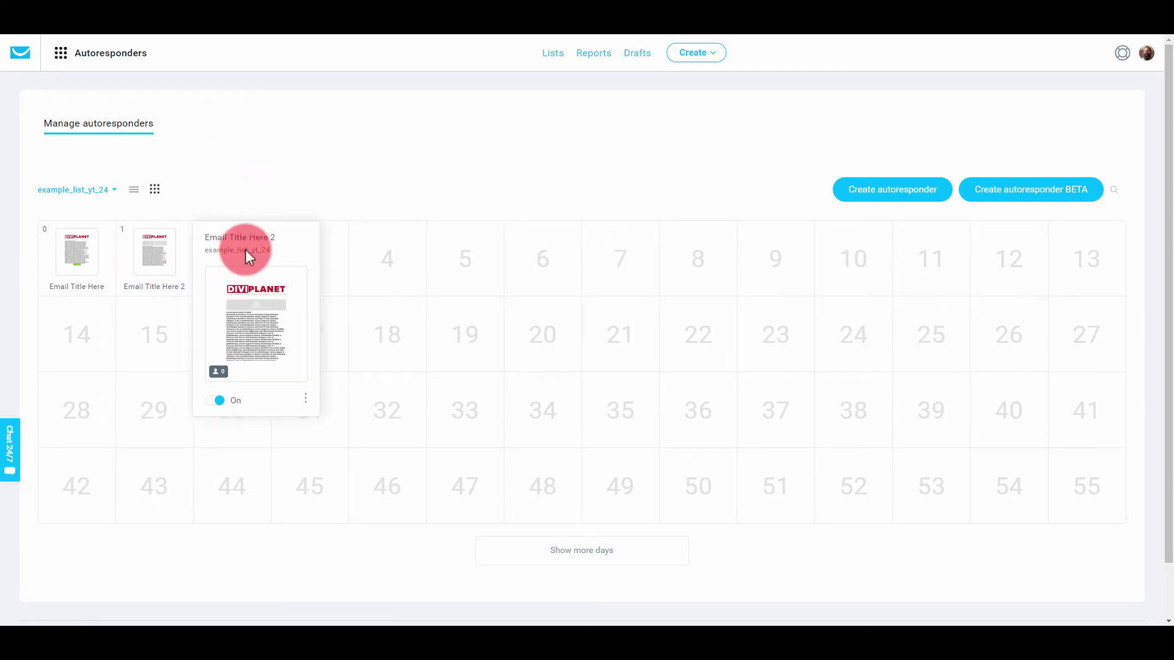
pyautogui.click(536, 547)
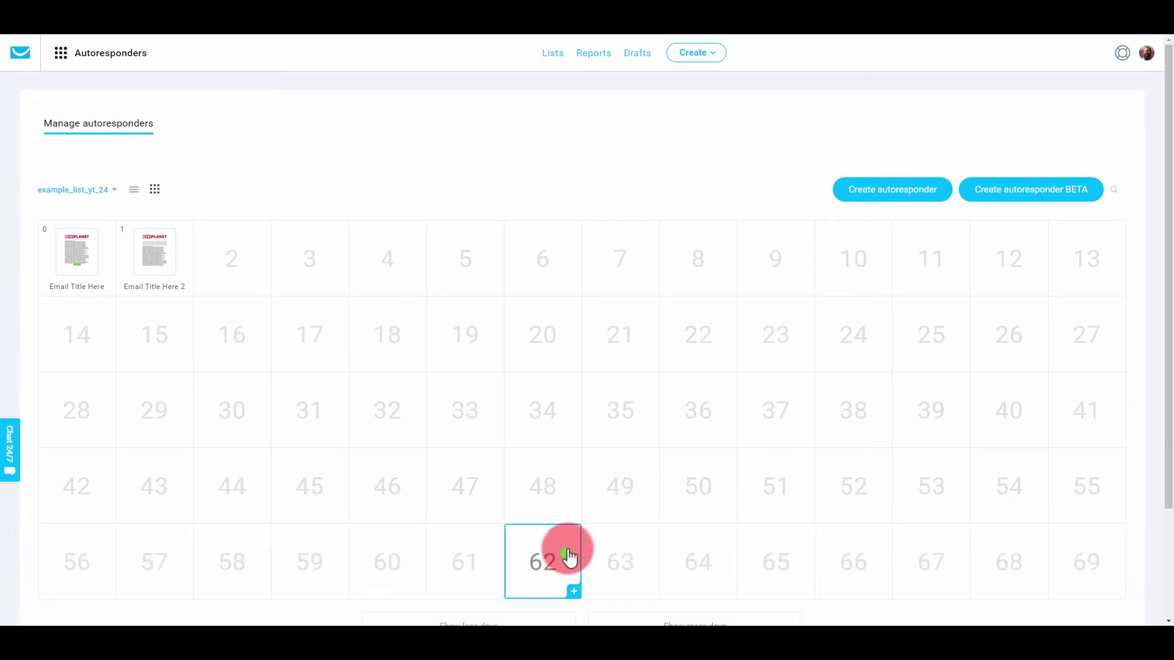
pyautogui.click(113, 195)
pyautogui.click(335, 159)
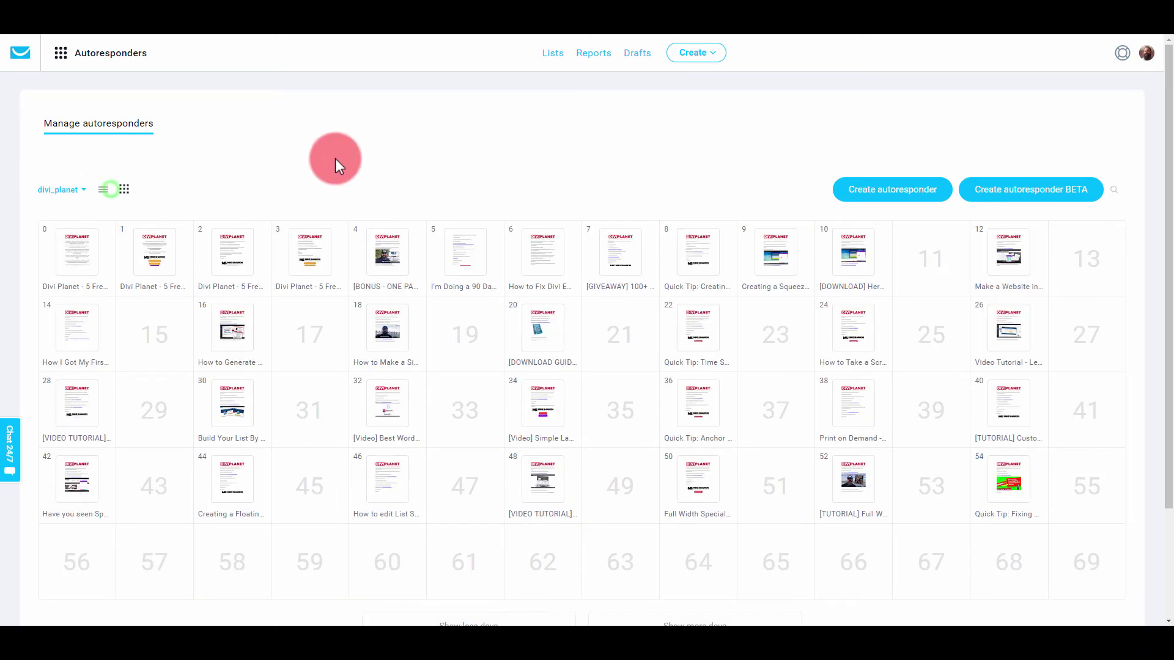
# Check the day 0 and day 1 emails, then switch the autoresponders to list view.
pyautogui.moveTo(52, 254)
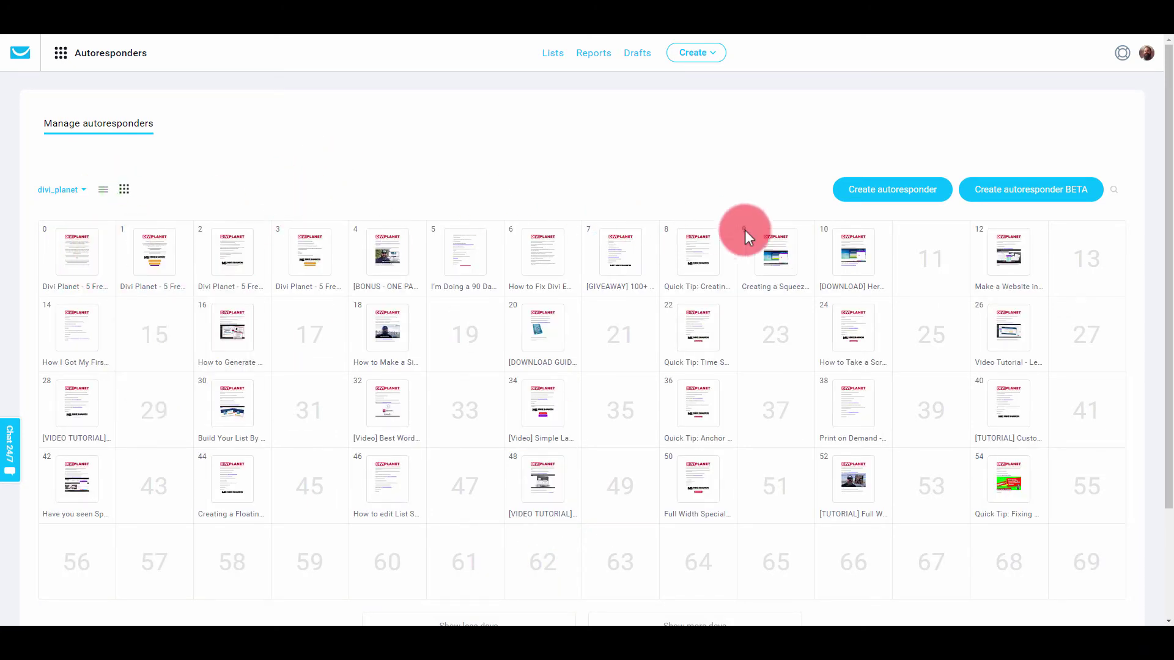
pyautogui.moveTo(868, 281)
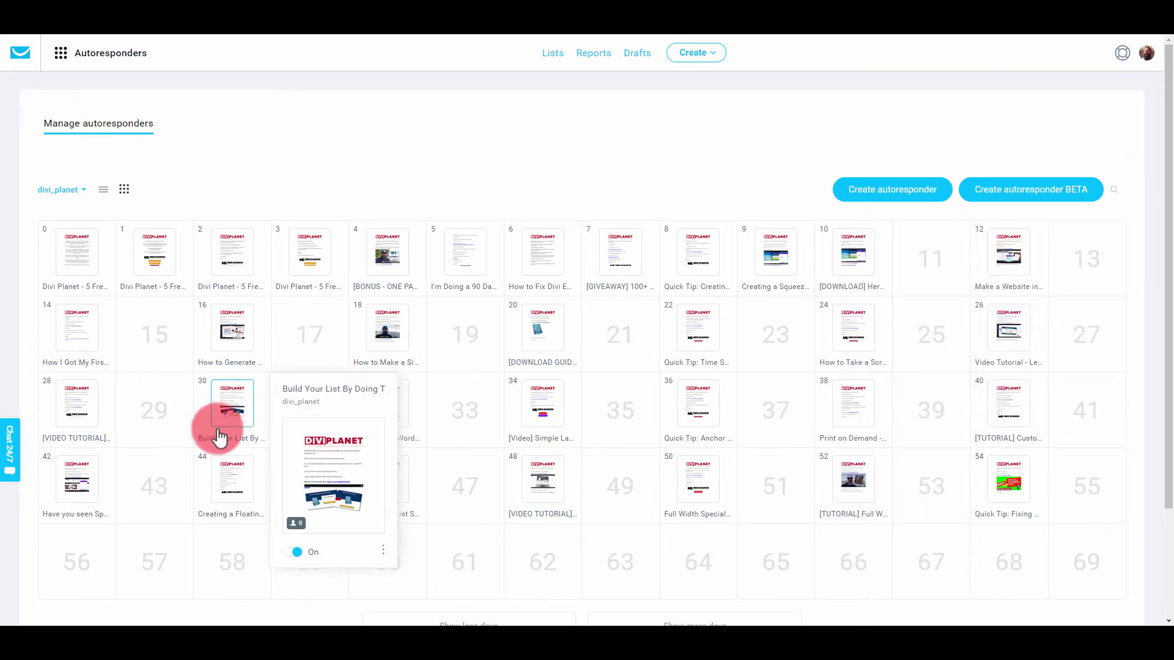
pyautogui.moveTo(248, 411)
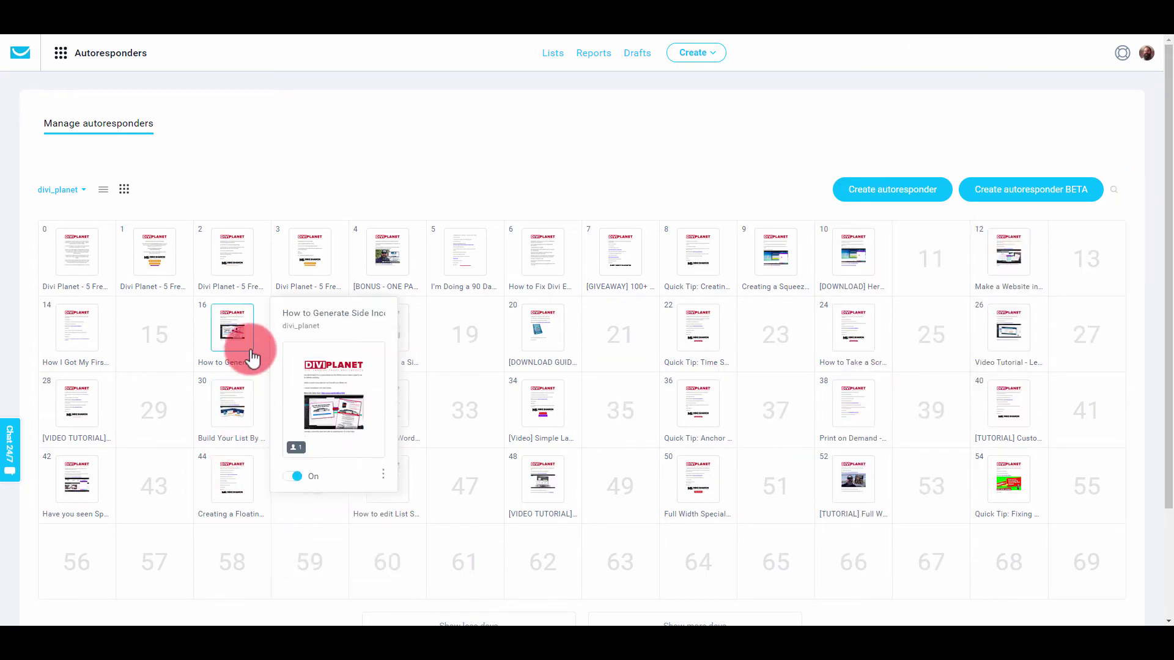
pyautogui.moveTo(854, 330)
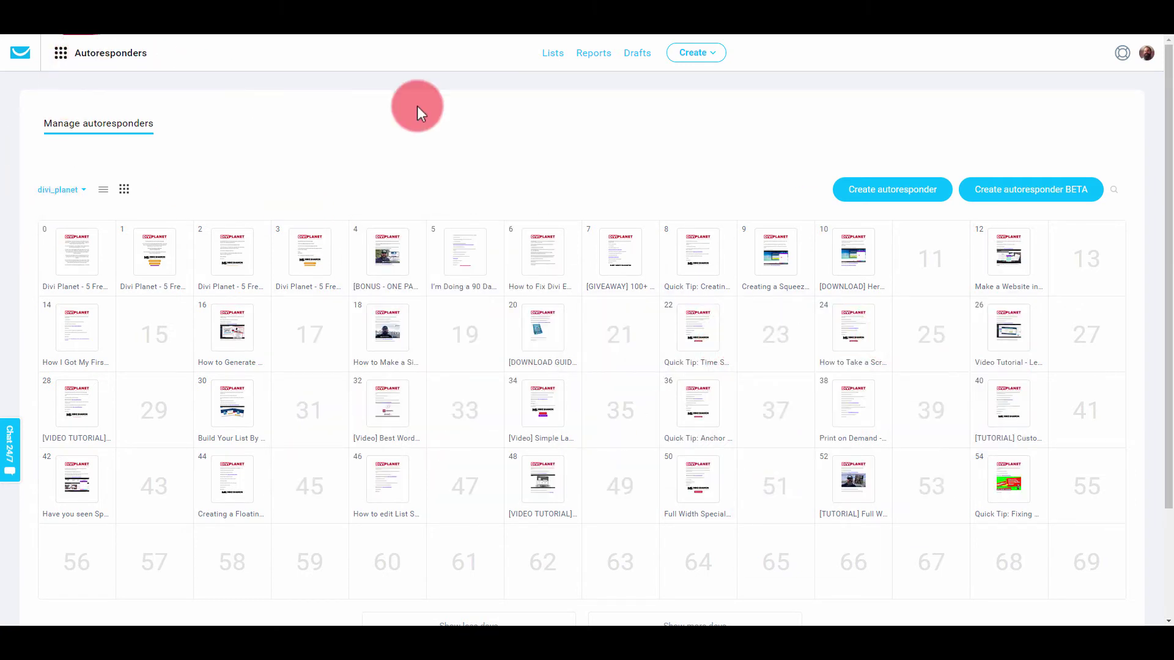
pyautogui.click(102, 56)
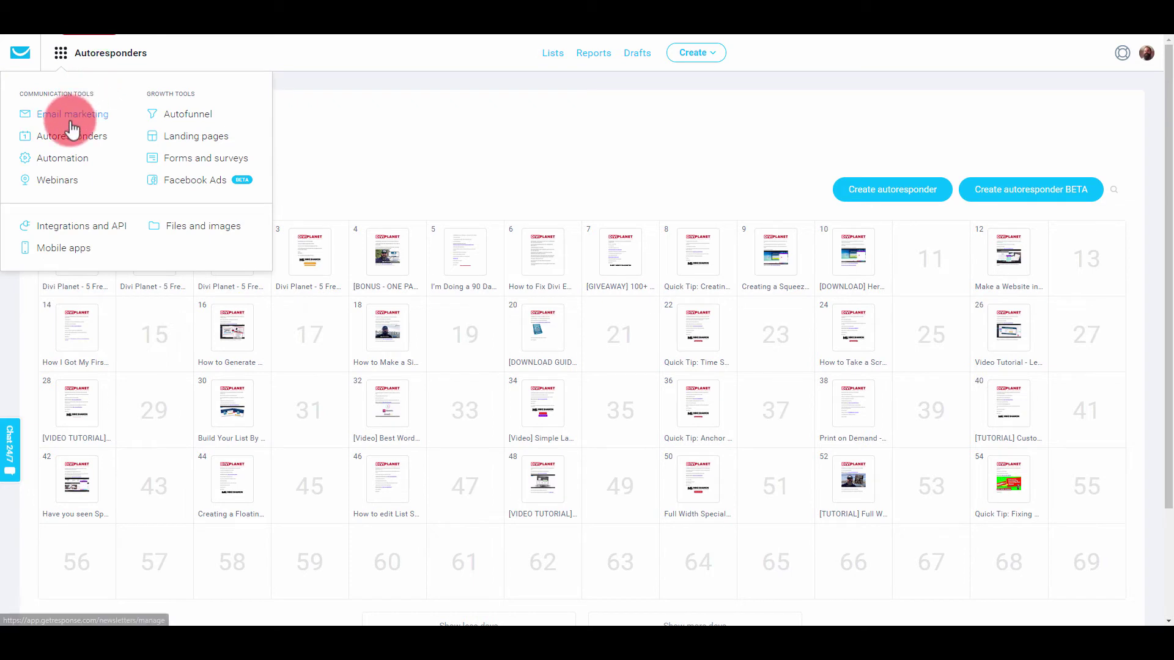
pyautogui.click(433, 152)
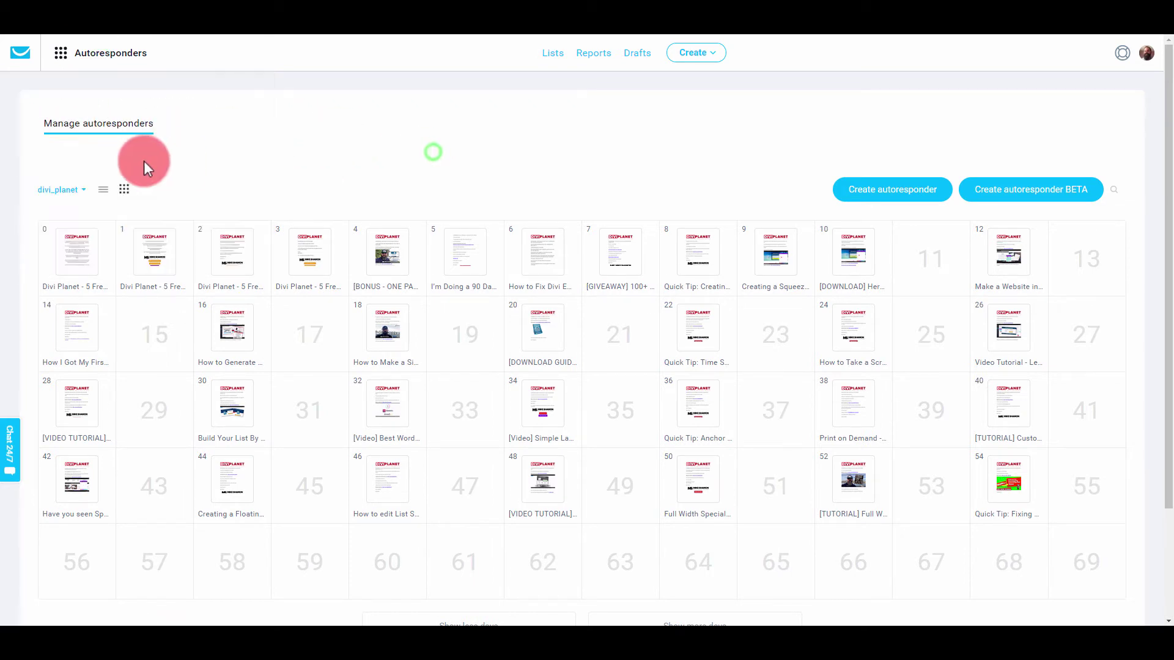
pyautogui.click(107, 190)
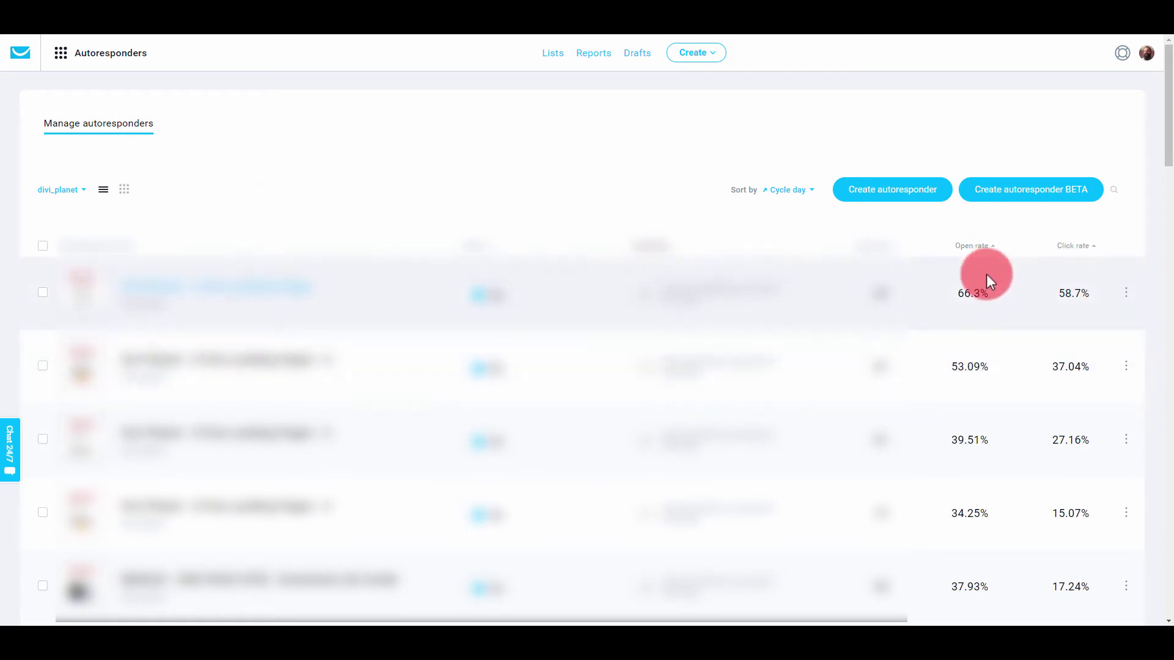
# Scroll the list comparing open rates (23.08%–66.3%) and click rates (0%–58.7%).
pyautogui.scroll(-7, 1076, 303)
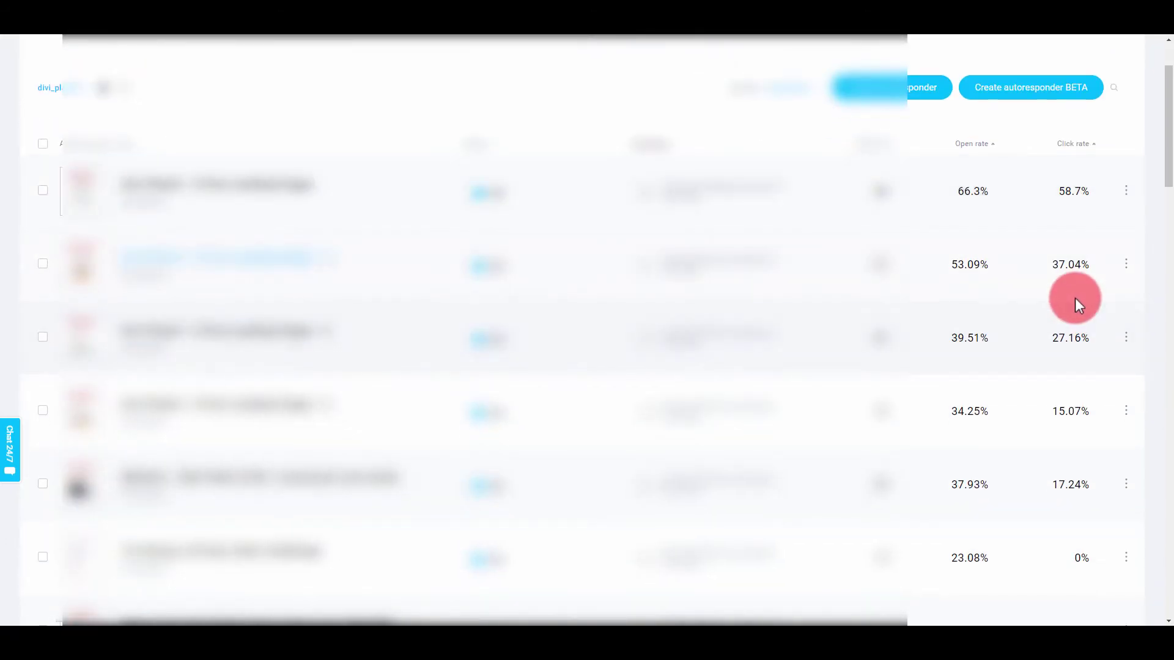
pyautogui.scroll(-5, 1076, 309)
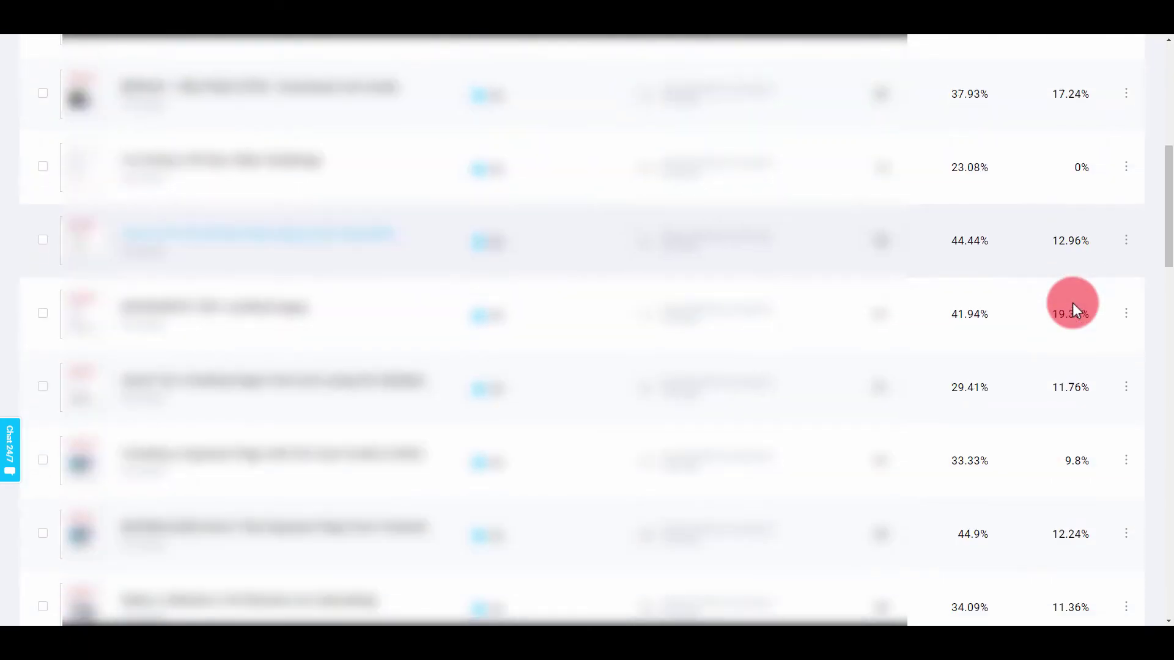
pyautogui.scroll(-5, 1073, 306)
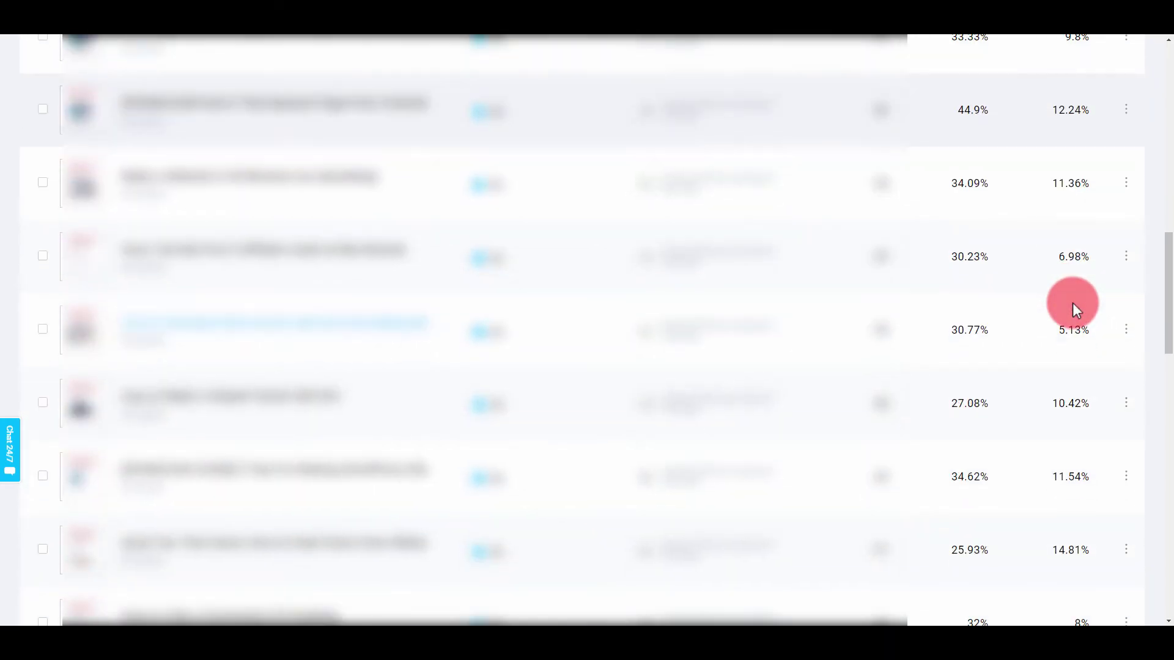
pyautogui.scroll(-2, 1076, 310)
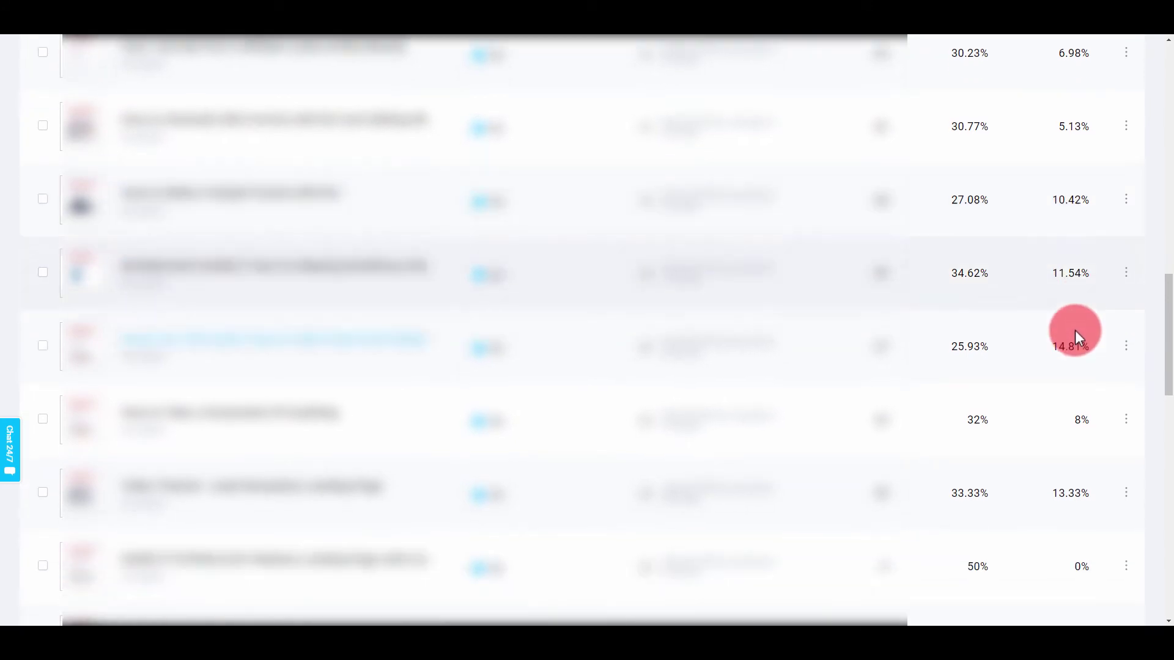
pyautogui.scroll(8, 1074, 330)
pyautogui.scroll(10, 1055, 337)
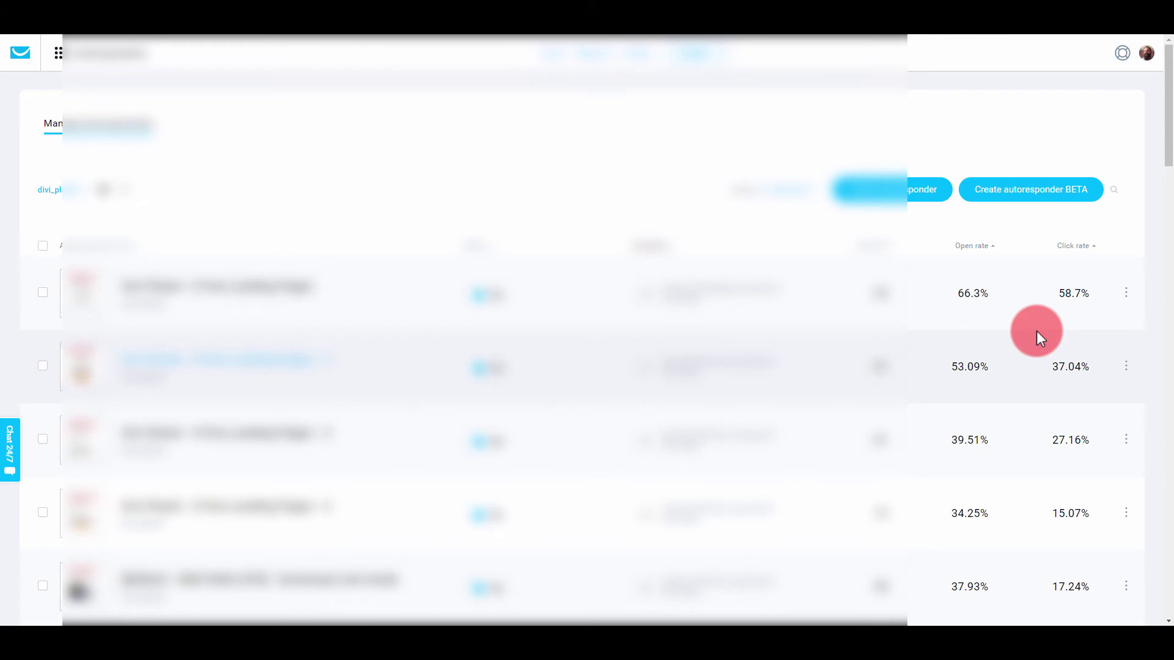
pyautogui.scroll(-2, 1074, 338)
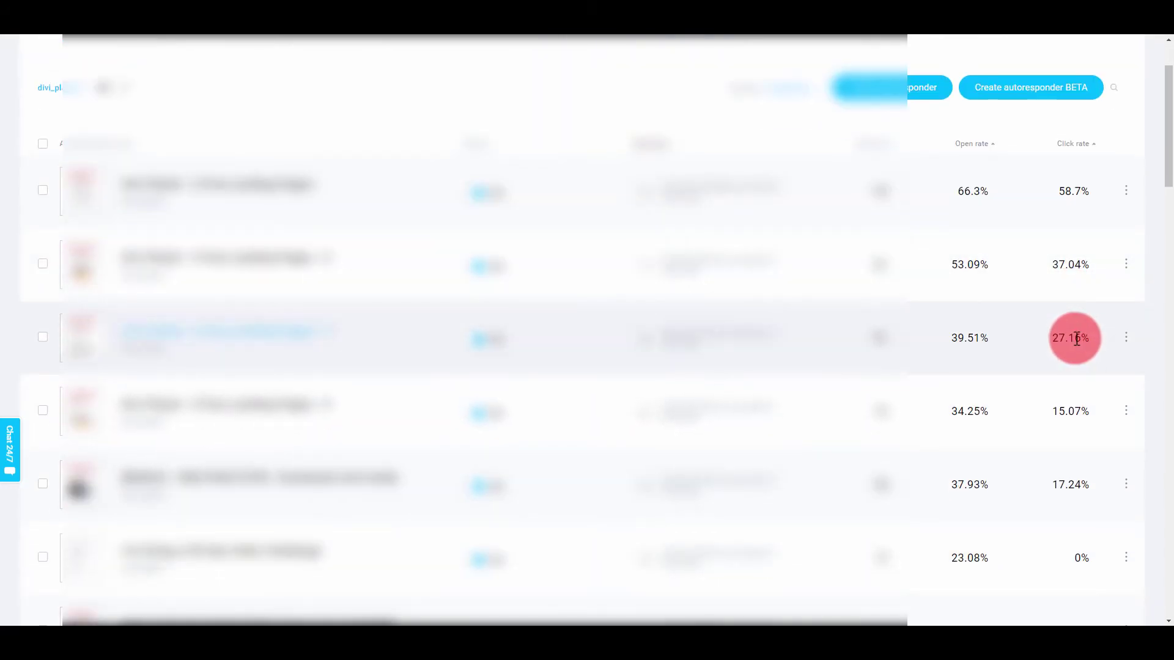